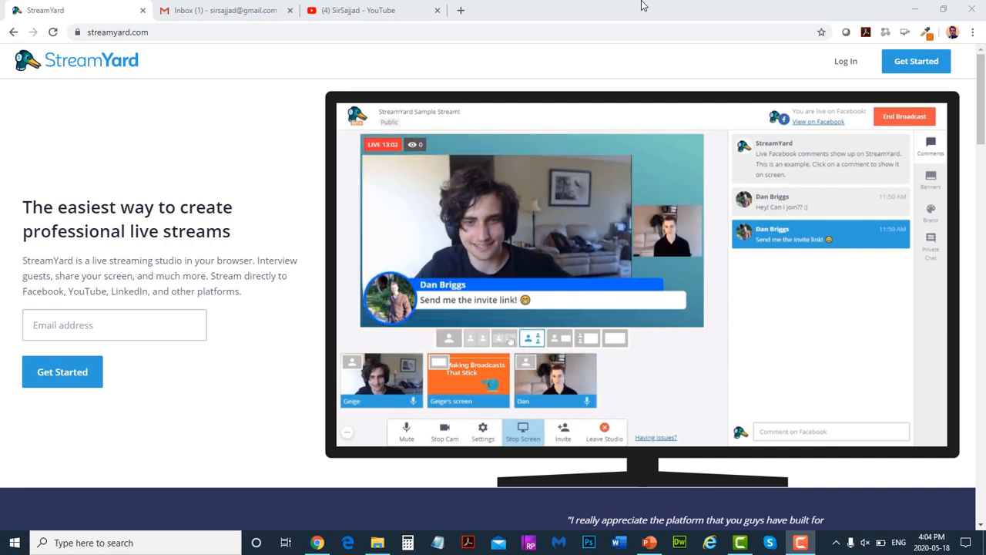
- Start signing up on the StreamYard home page by submitting the saved Gmail address to receive a login code
{"action": "double_click", "coordinate": [200, 31]}
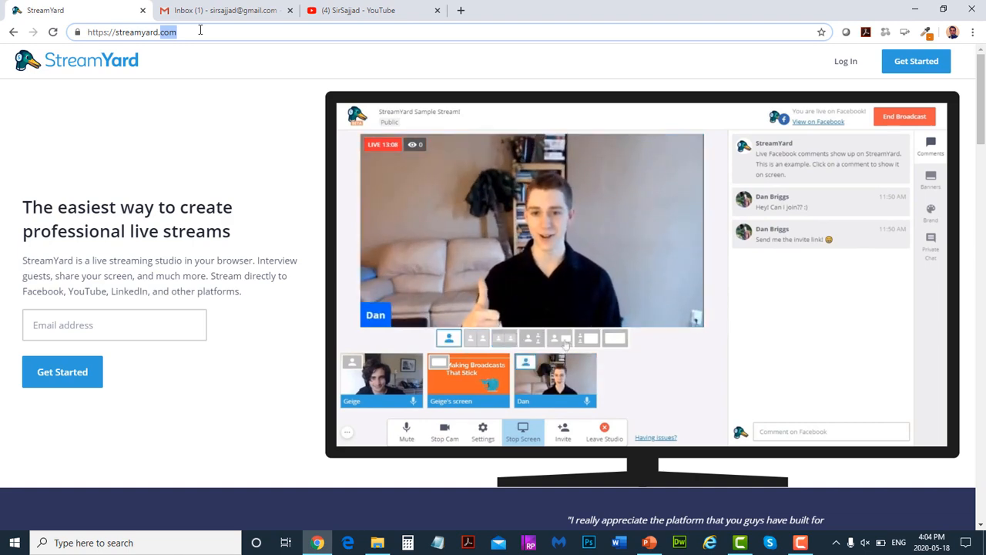
{"action": "triple_click", "coordinate": [200, 31]}
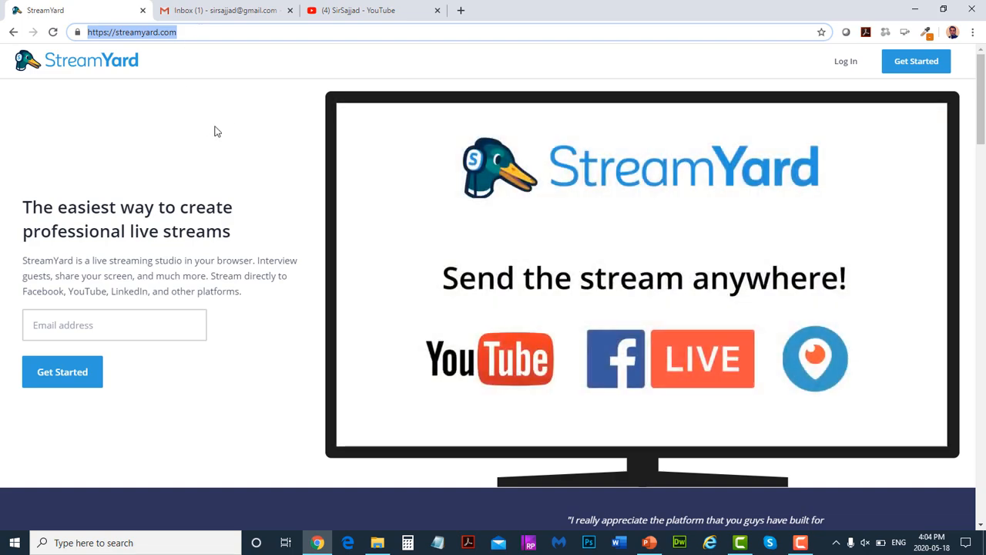
{"action": "left_click", "coordinate": [179, 329]}
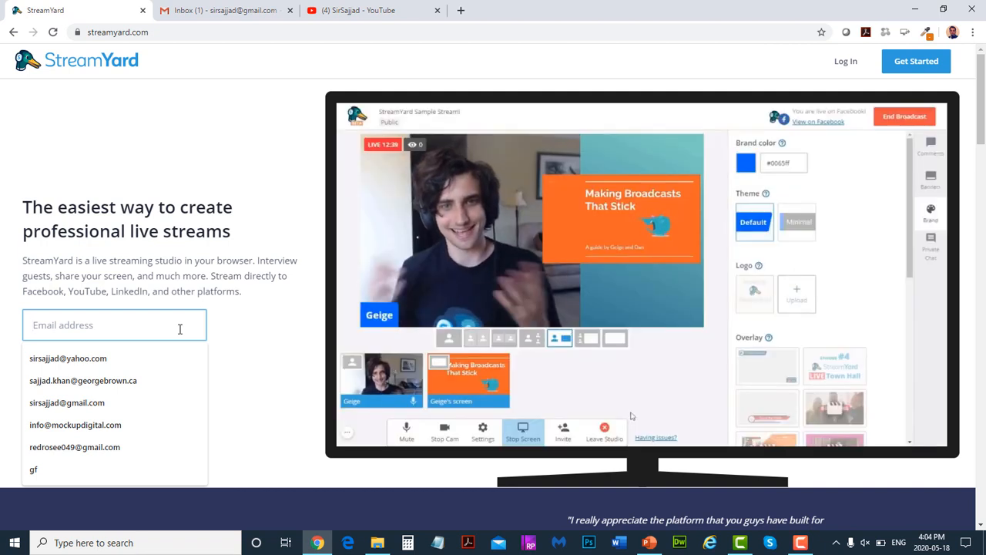
{"action": "left_click", "coordinate": [137, 402]}
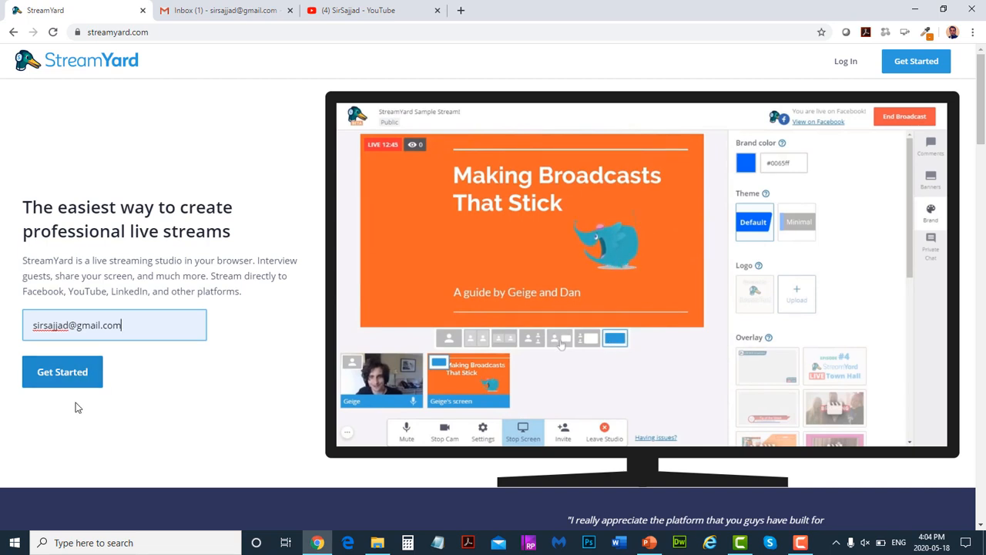
{"action": "left_click", "coordinate": [75, 377]}
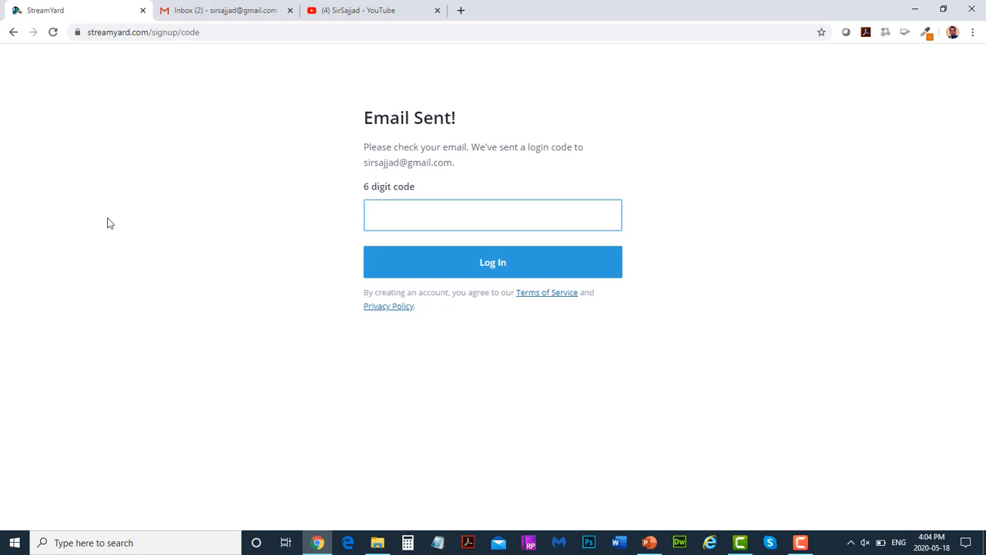
- Switch to Gmail, open the StreamYard Login Code email and copy the login code from it
{"action": "left_click", "coordinate": [220, 12]}
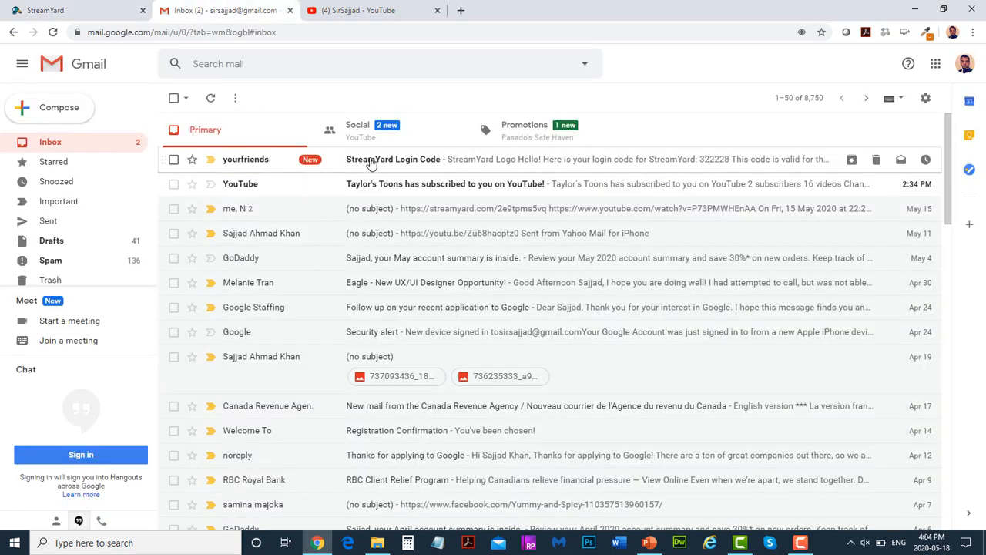
{"action": "left_click", "coordinate": [423, 159]}
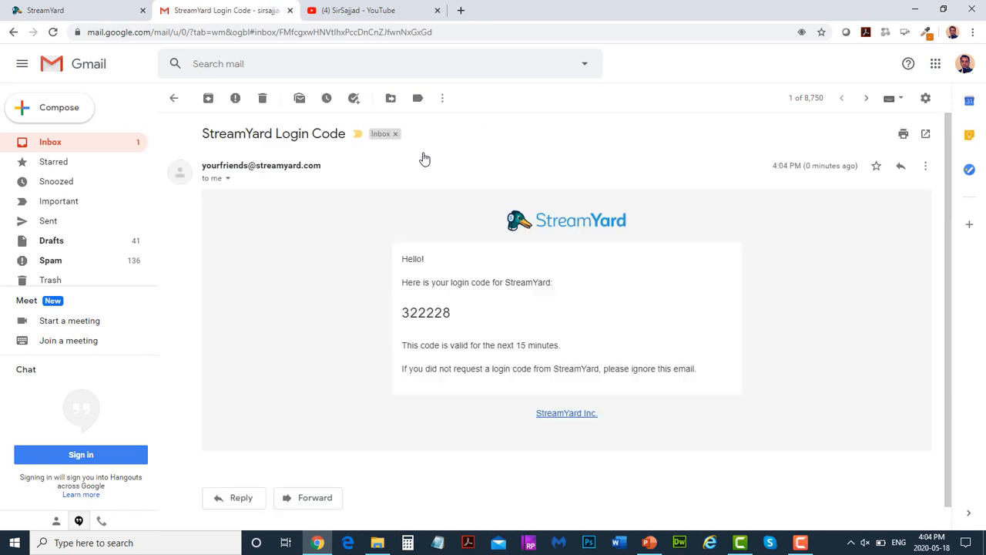
{"action": "double_click", "coordinate": [432, 317]}
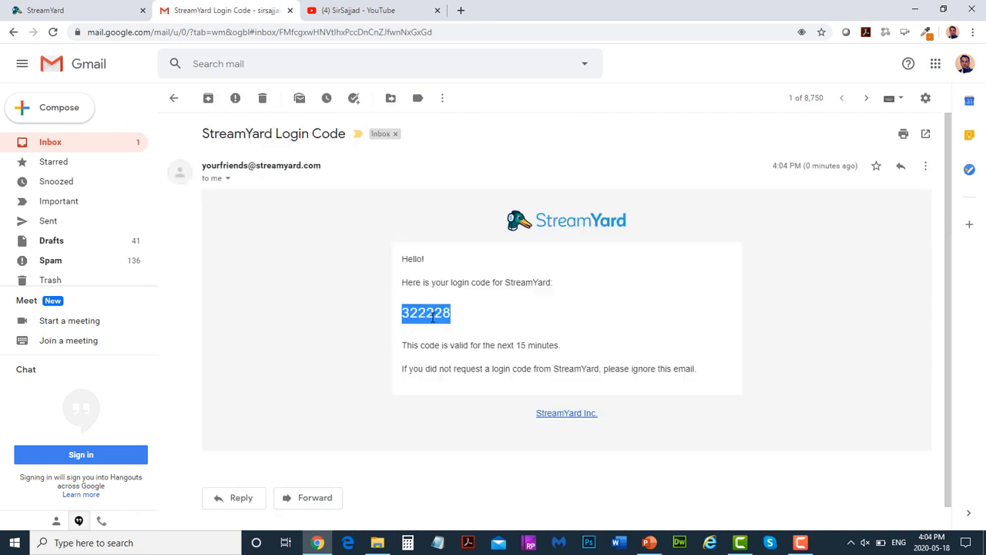
{"action": "left_click", "coordinate": [432, 318]}
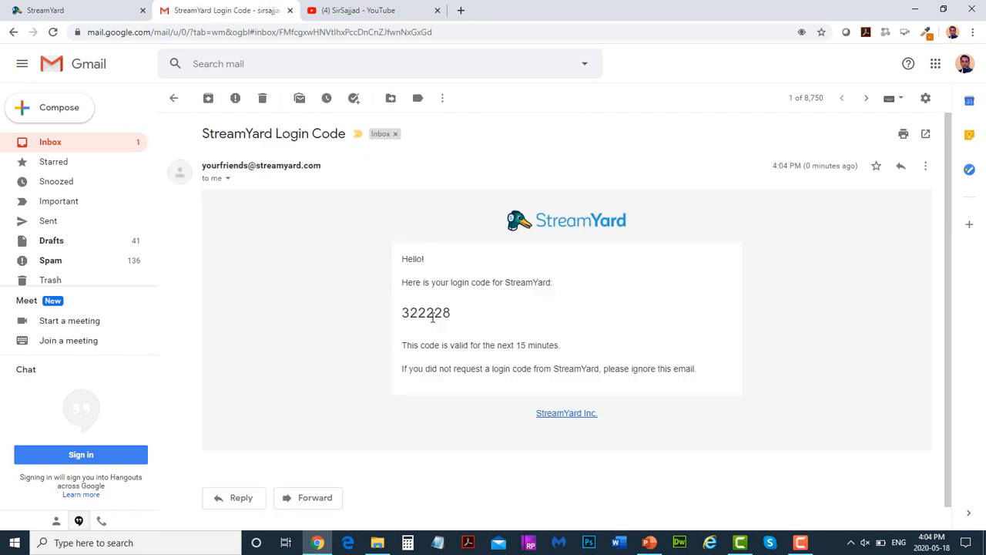
{"action": "double_click", "coordinate": [433, 317]}
{"action": "key", "text": "ctrl+c"}
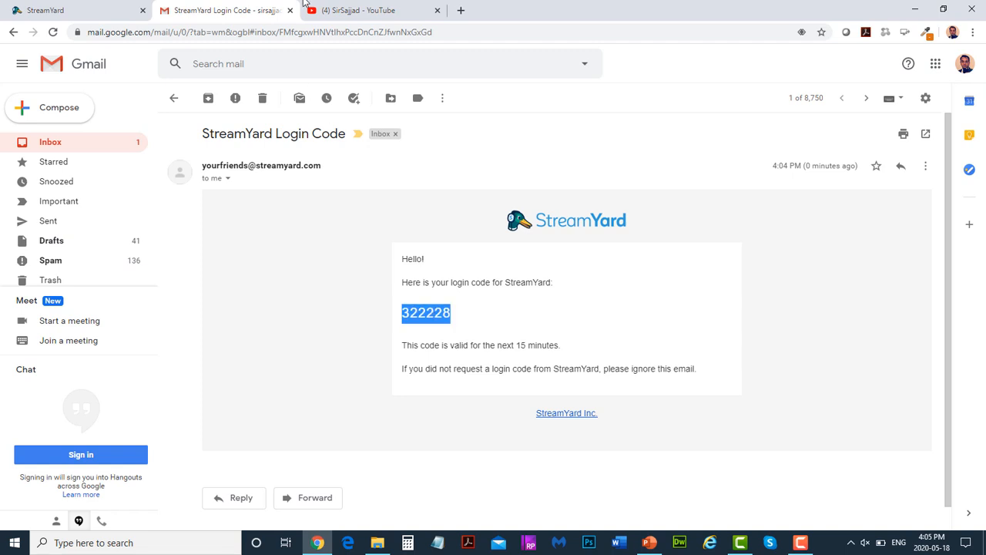
- Return to StreamYard, enter the emailed 6 digit login code, log in and continue past the welcome page
{"action": "left_click", "coordinate": [92, 7]}
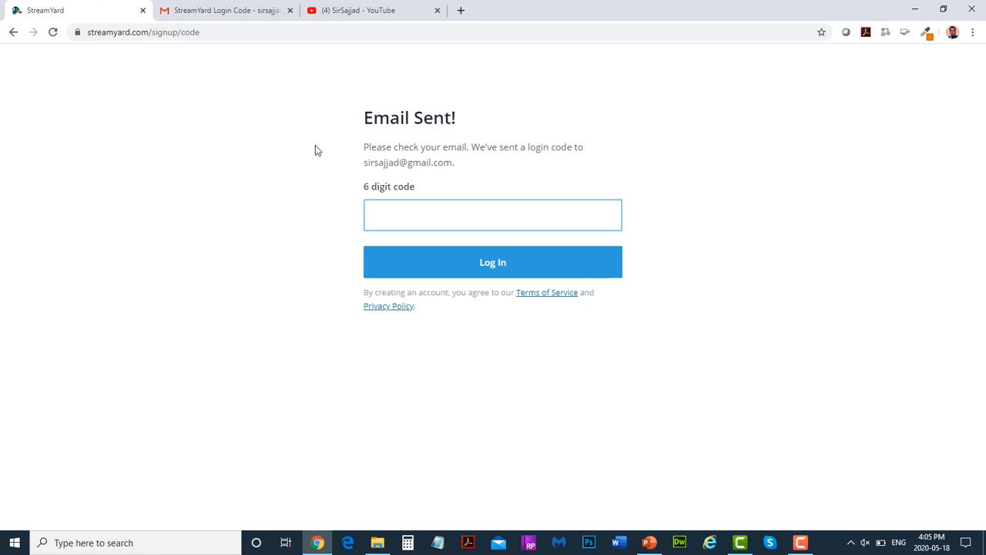
{"action": "key", "text": "ctrl+v"}
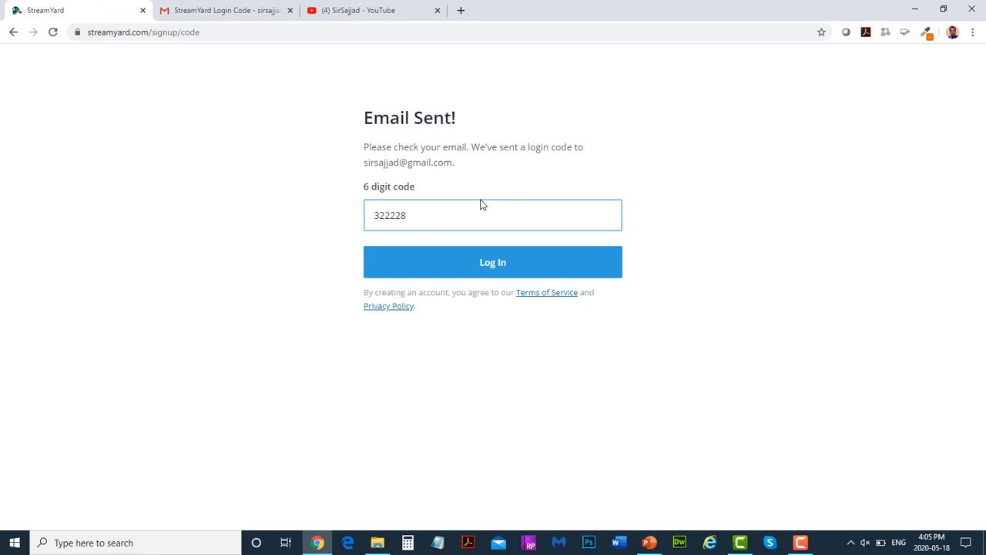
{"action": "left_click", "coordinate": [536, 270]}
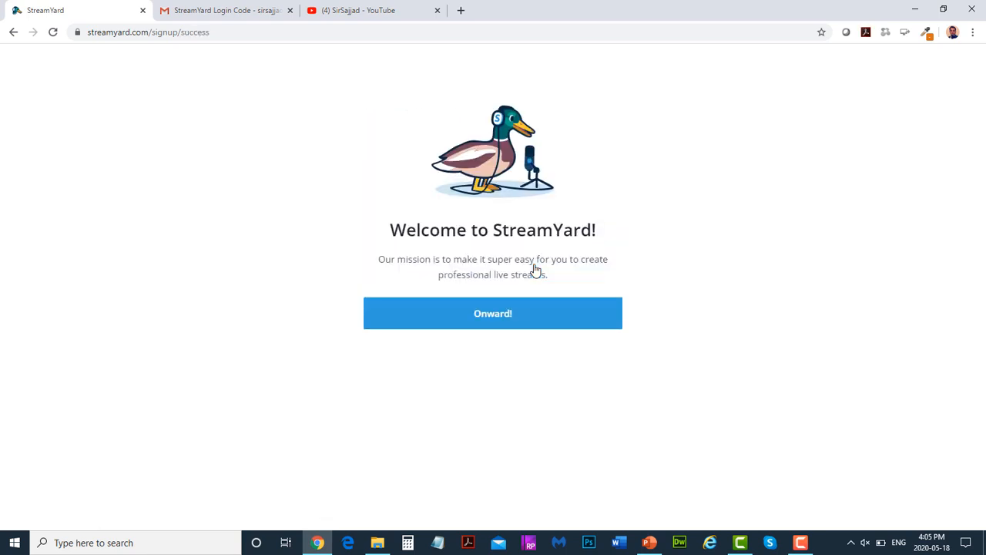
{"action": "left_click", "coordinate": [529, 319]}
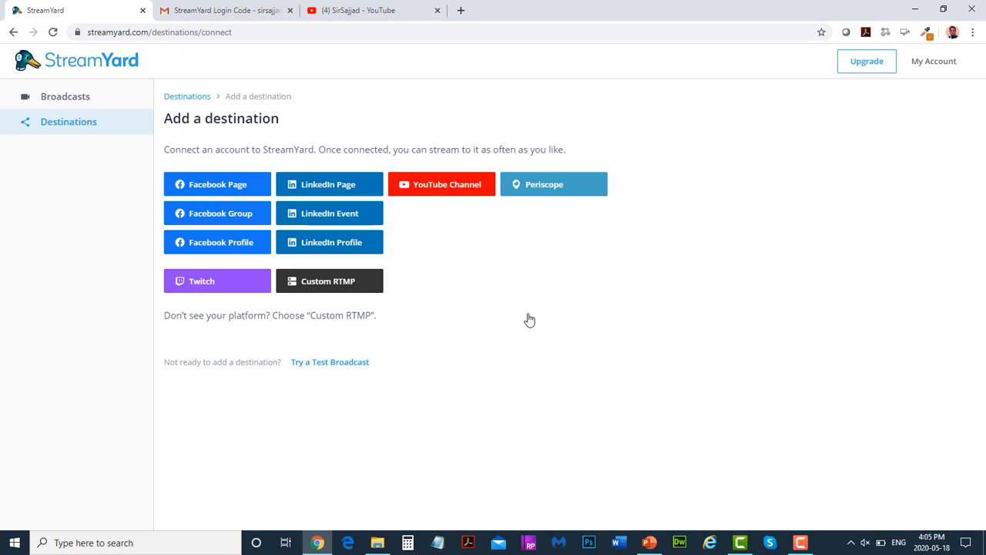
- Add a YouTube Channel destination using the YouTube brand account and allow StreamYard to access it
{"action": "left_click", "coordinate": [452, 188]}
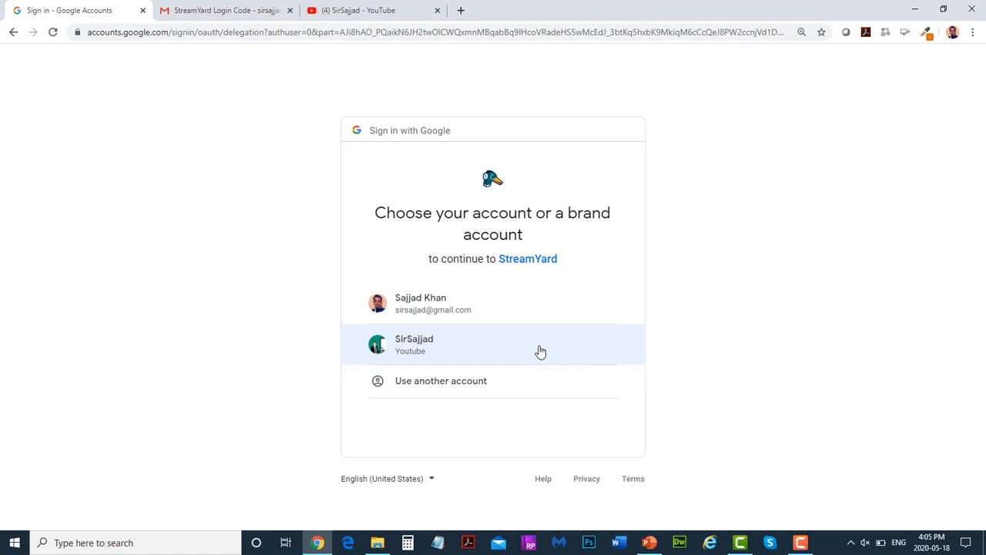
{"action": "left_click", "coordinate": [505, 353]}
{"action": "left_click", "coordinate": [502, 350]}
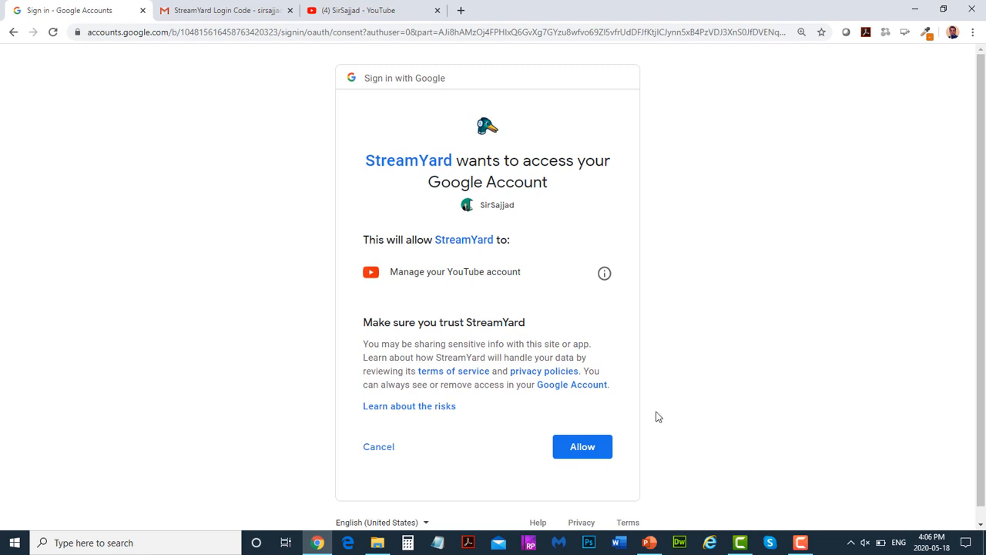
{"action": "left_click", "coordinate": [586, 451]}
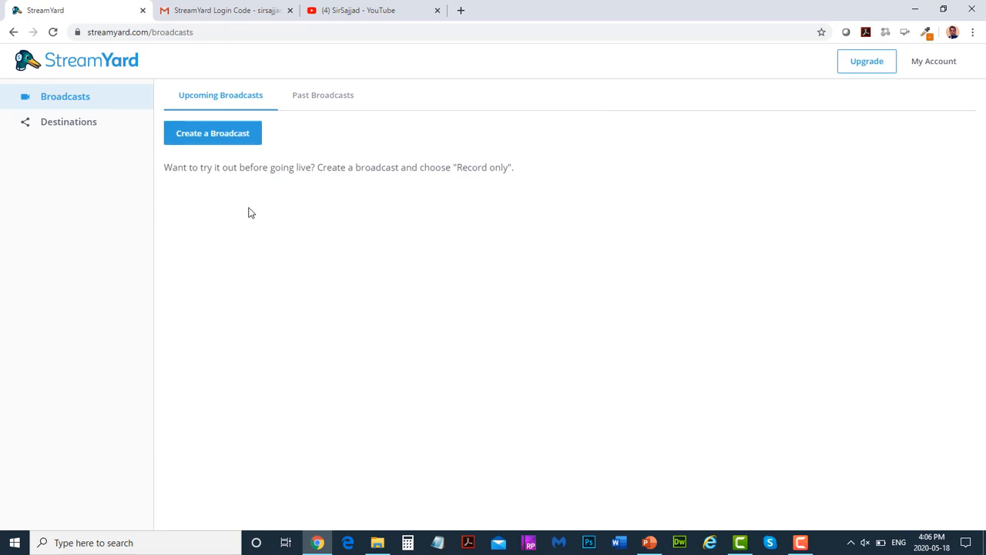
- Start a new broadcast and select the connected YouTube channel as its destination
{"action": "left_click", "coordinate": [242, 135]}
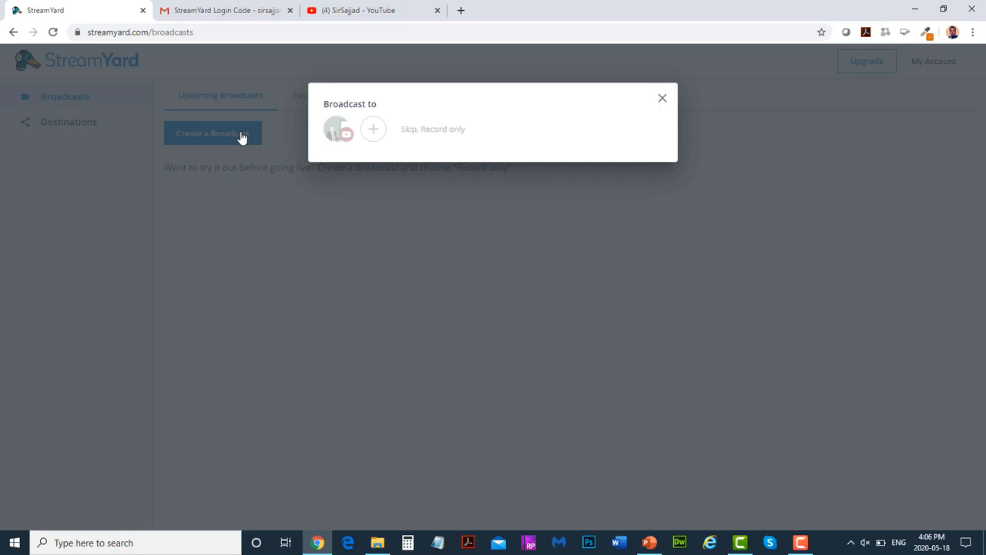
{"action": "left_click", "coordinate": [374, 131]}
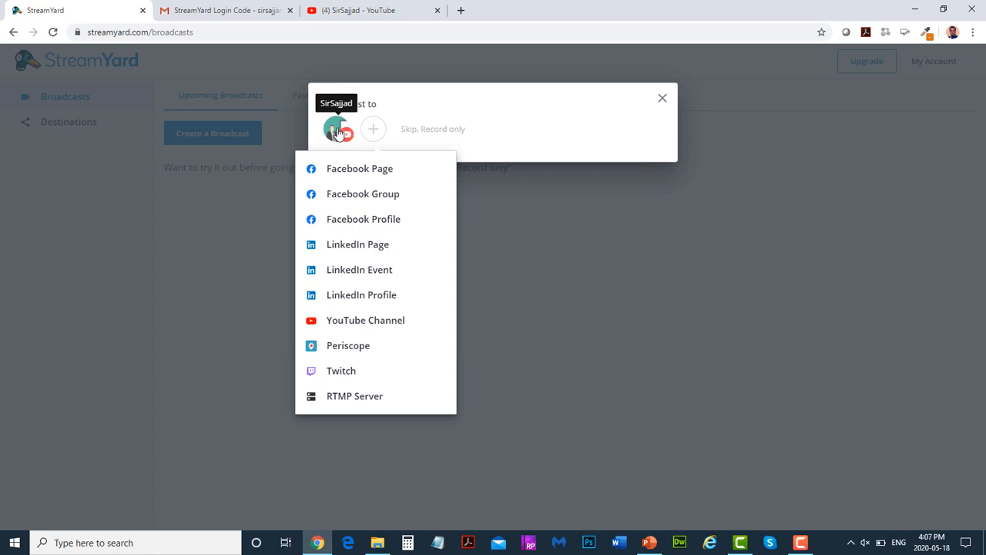
{"action": "left_click", "coordinate": [335, 133]}
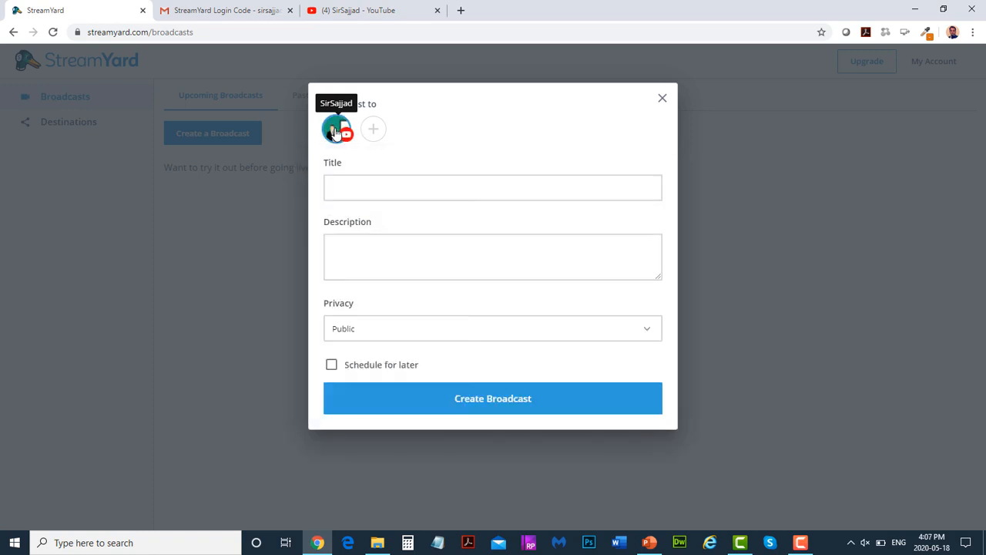
- Title the broadcast "test stream", leave the description empty, set privacy to Unlisted and create it
{"action": "left_click", "coordinate": [393, 188]}
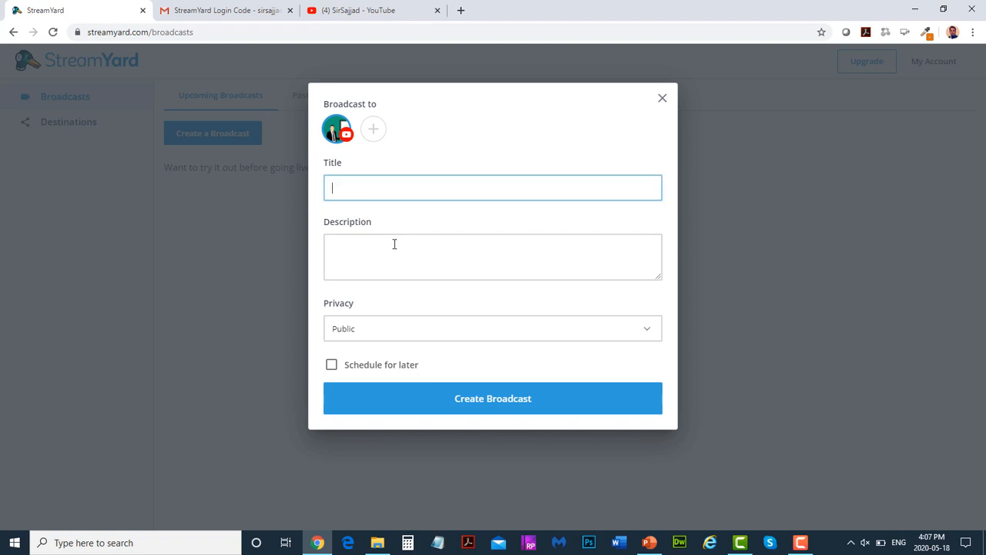
{"action": "left_click", "coordinate": [395, 243]}
{"action": "left_click", "coordinate": [397, 185]}
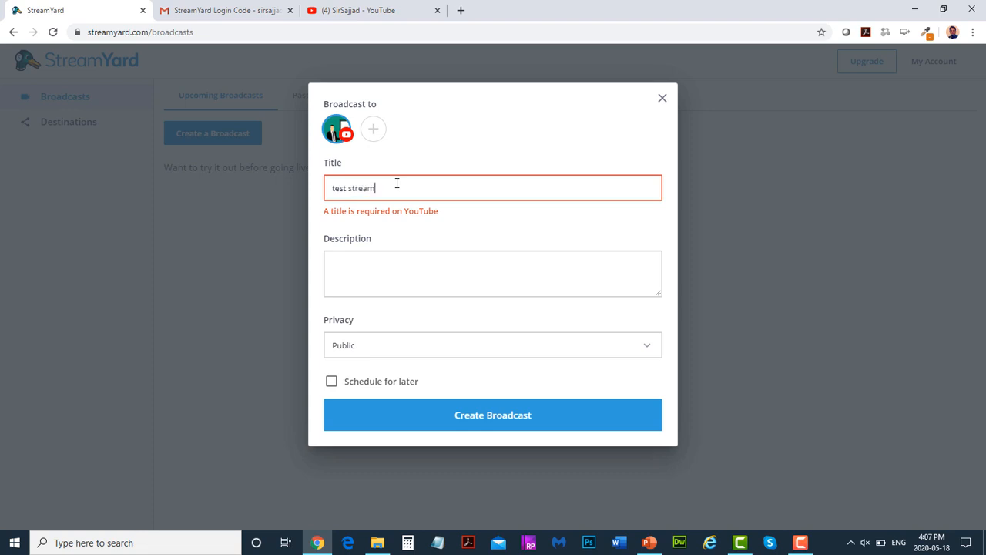
{"action": "left_click", "coordinate": [397, 263]}
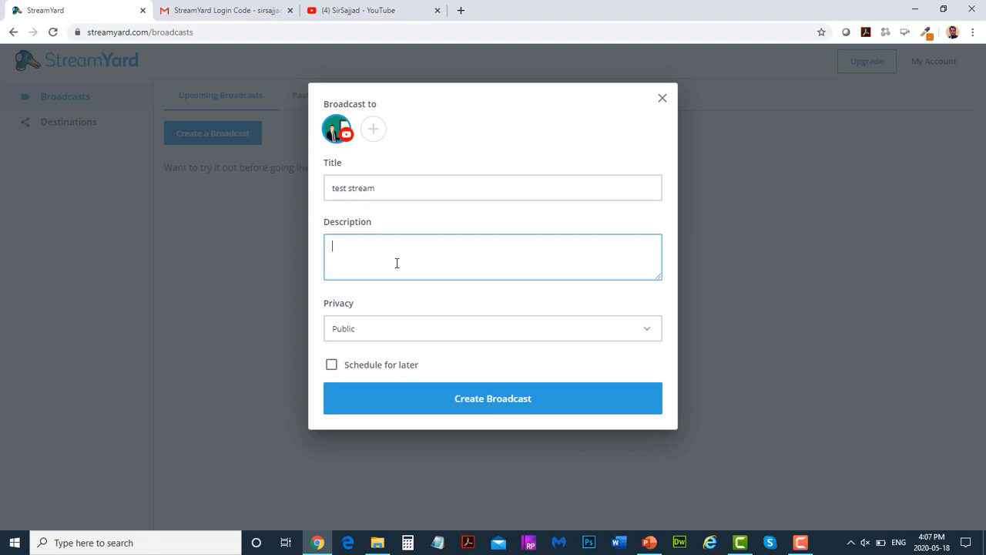
{"action": "left_click", "coordinate": [455, 333]}
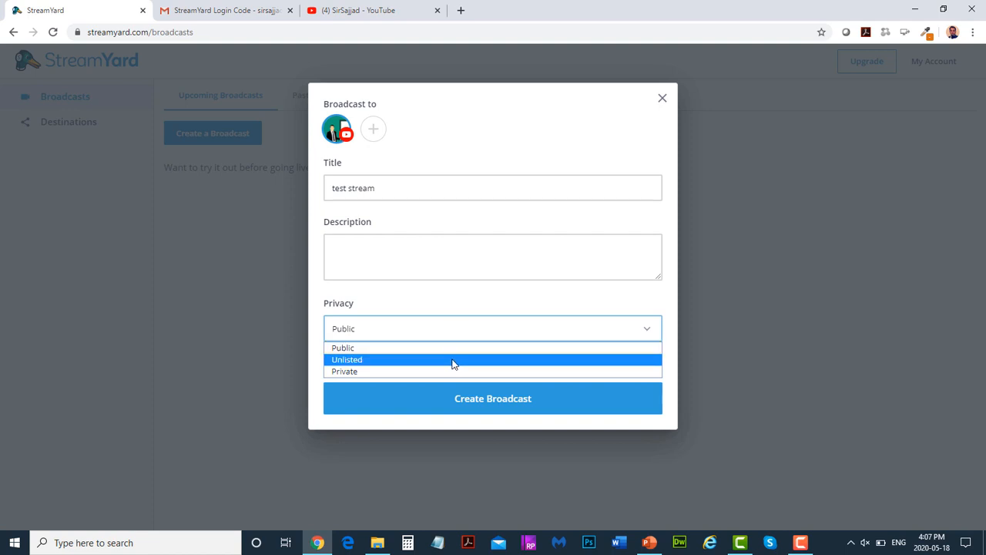
{"action": "left_click", "coordinate": [453, 360]}
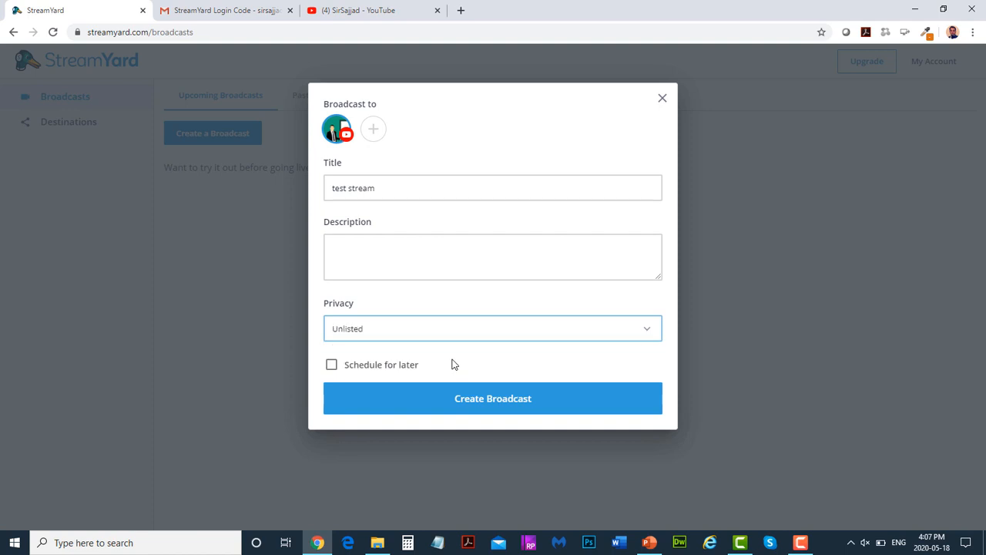
{"action": "left_click", "coordinate": [544, 401]}
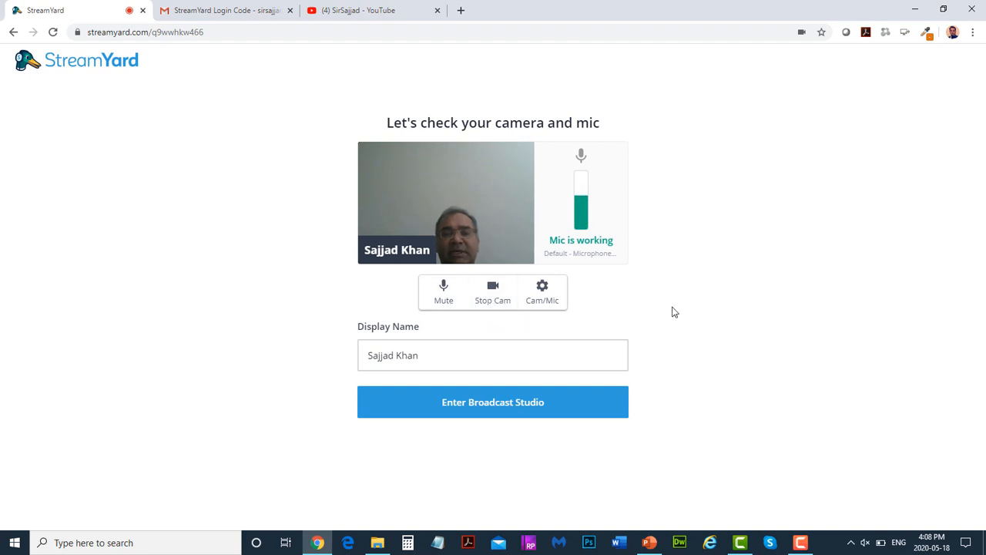
- Enter the broadcast studio with the prefilled display name and add the camera and microphone feed to the stream
{"action": "double_click", "coordinate": [467, 356]}
{"action": "key", "text": "ctrl+a"}
{"action": "left_click", "coordinate": [467, 356]}
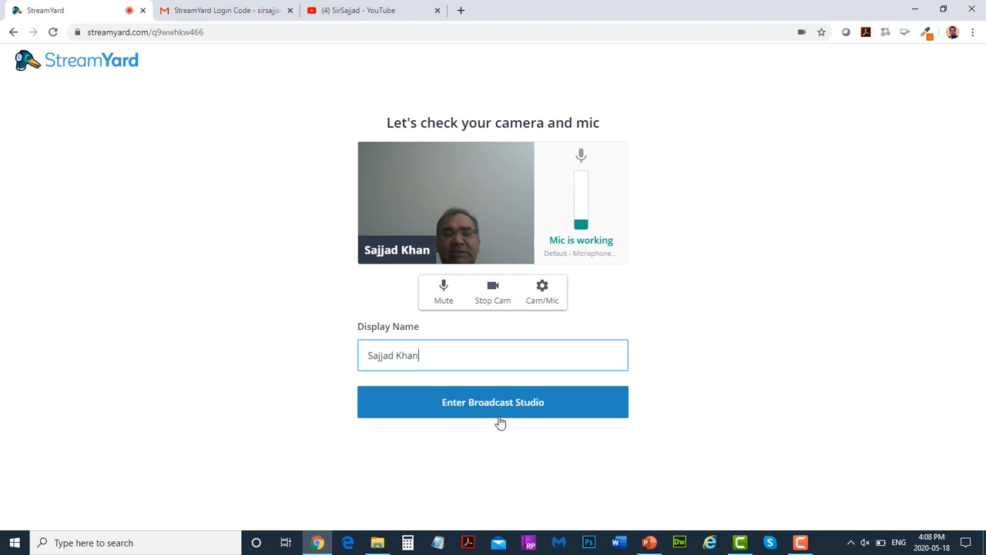
{"action": "left_click", "coordinate": [528, 404]}
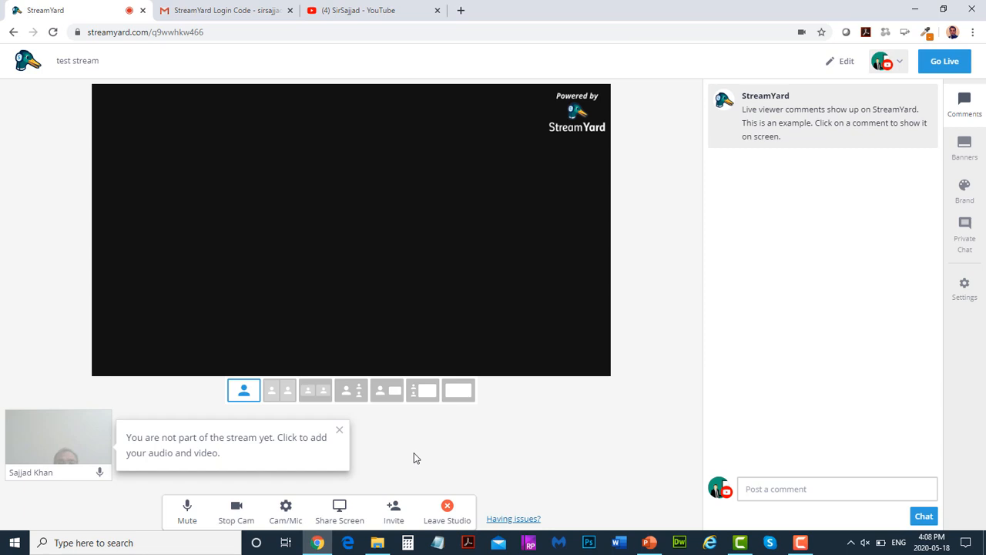
{"action": "mouse_move", "coordinate": [89, 451]}
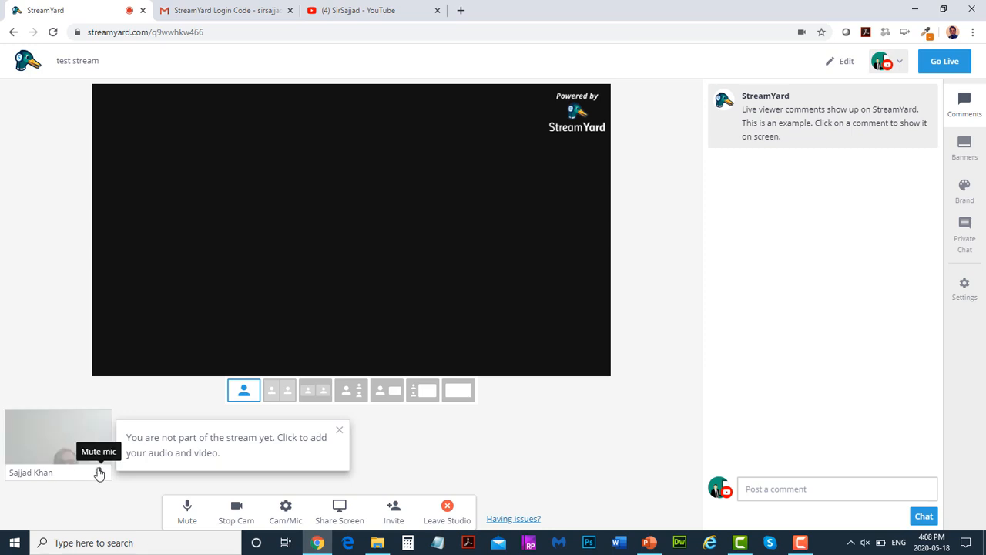
{"action": "left_click", "coordinate": [60, 439]}
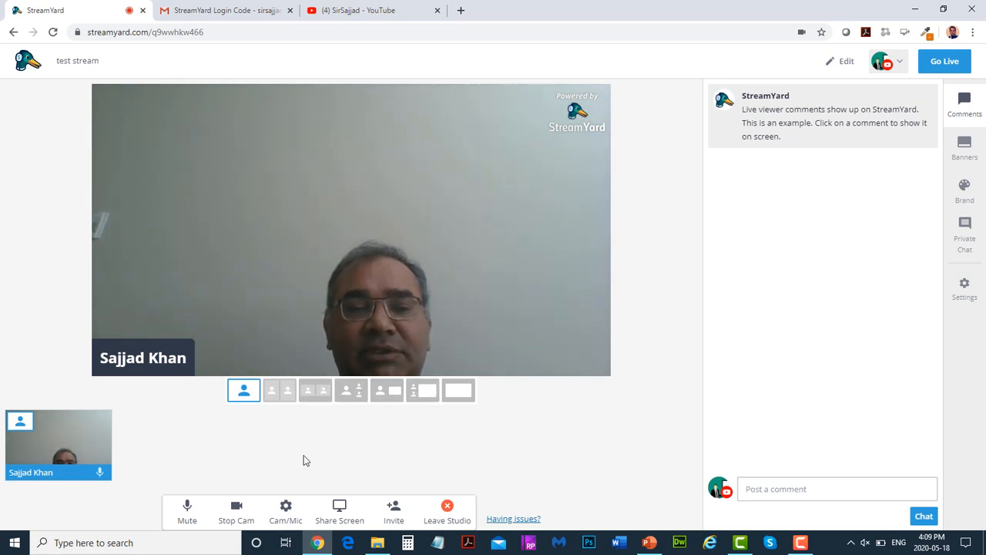
- Share the Live Streaming with StreamYard PowerPoint window without audio and return to the StreamYard studio with it in the stream
{"action": "left_click", "coordinate": [340, 512]}
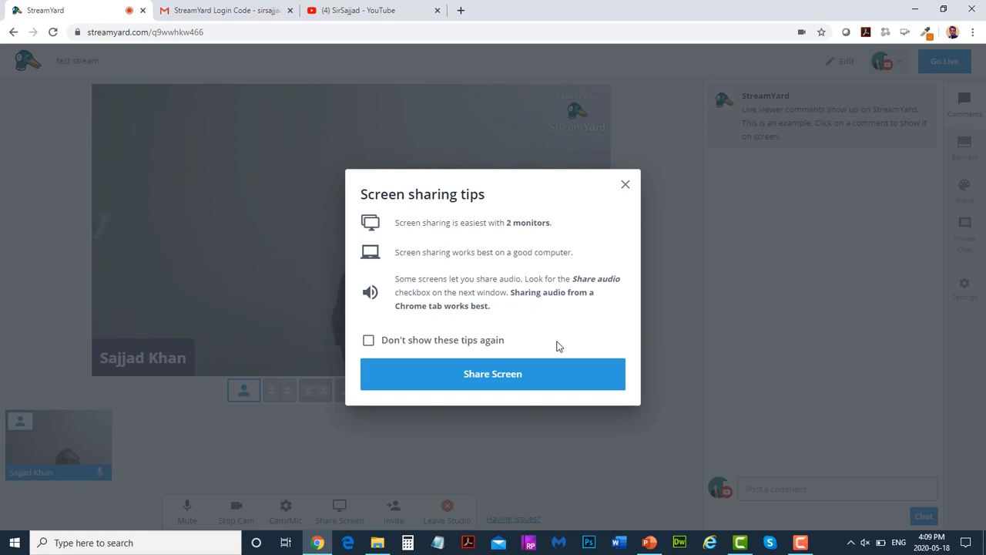
{"action": "left_click", "coordinate": [539, 380]}
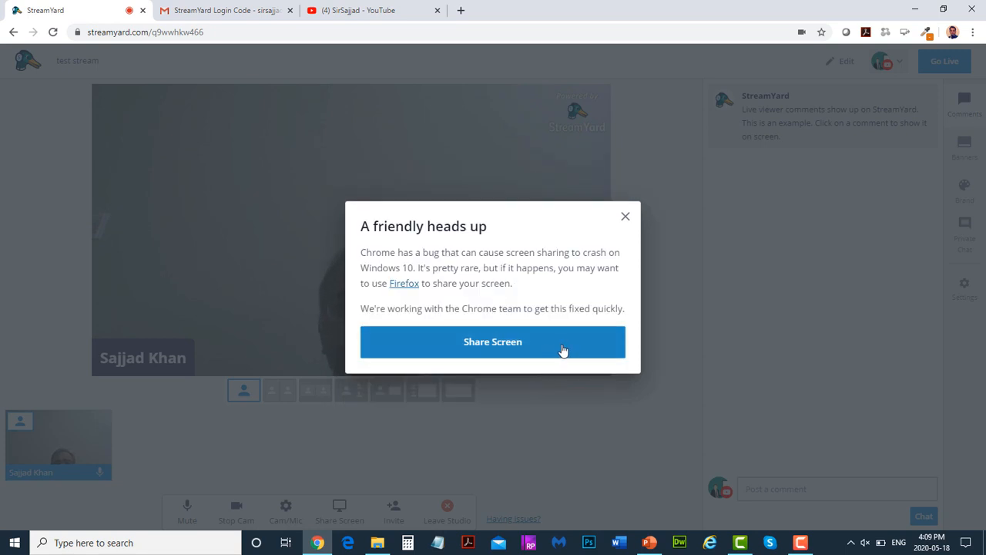
{"action": "left_click", "coordinate": [564, 348]}
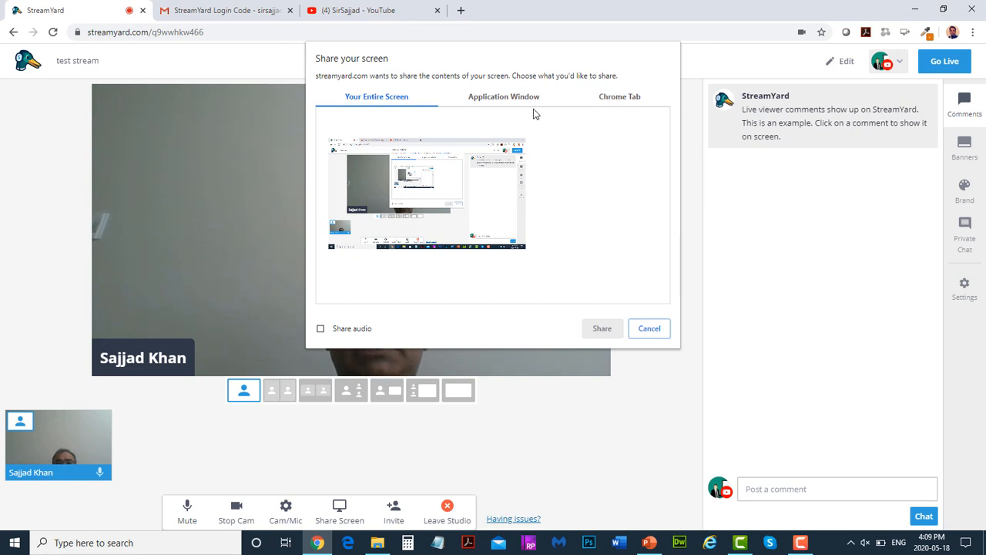
{"action": "left_click", "coordinate": [508, 97]}
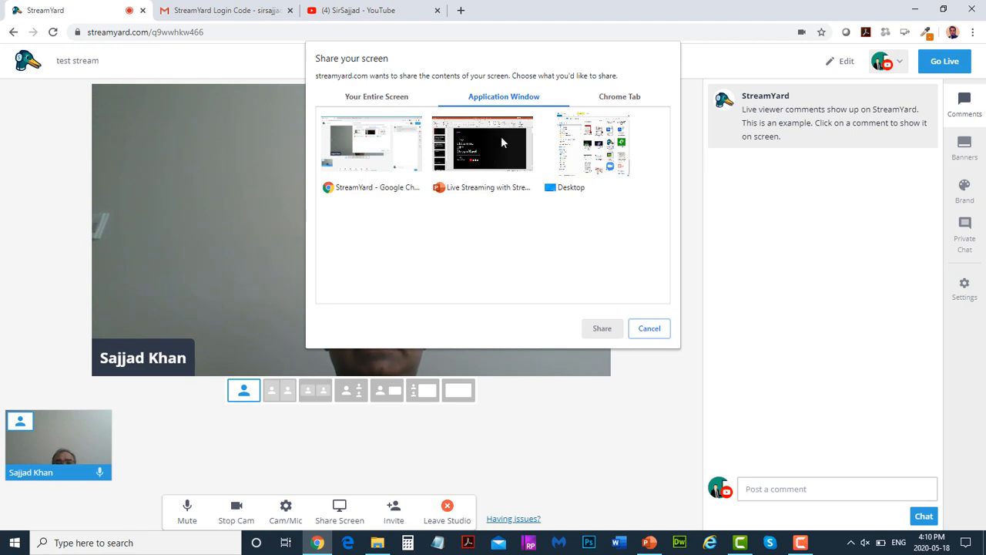
{"action": "left_click", "coordinate": [480, 150]}
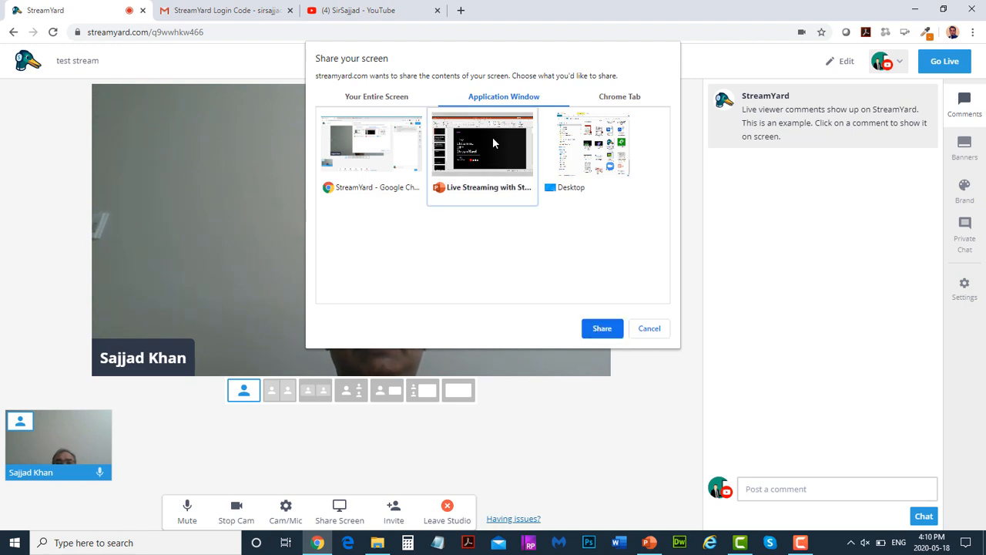
{"action": "left_click", "coordinate": [617, 329]}
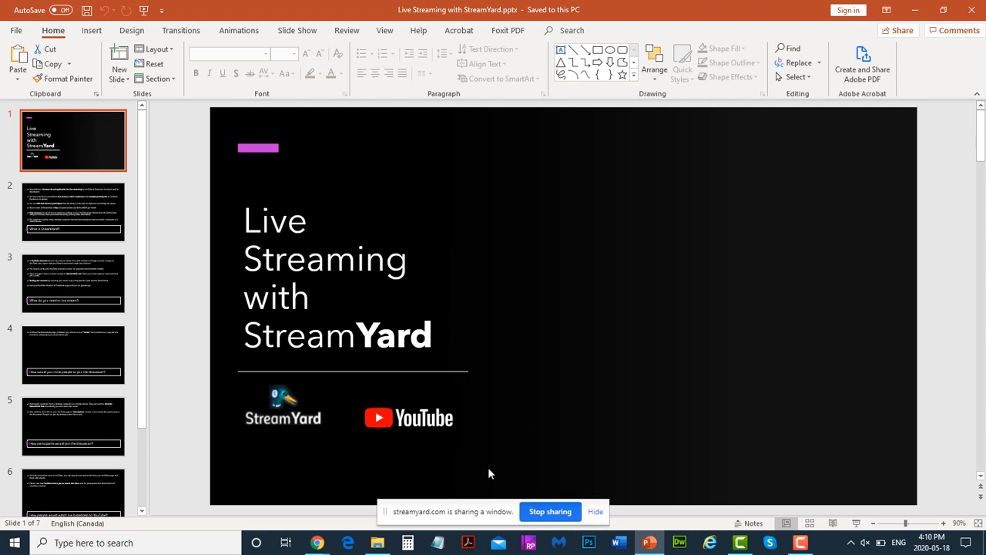
{"action": "left_click", "coordinate": [316, 543]}
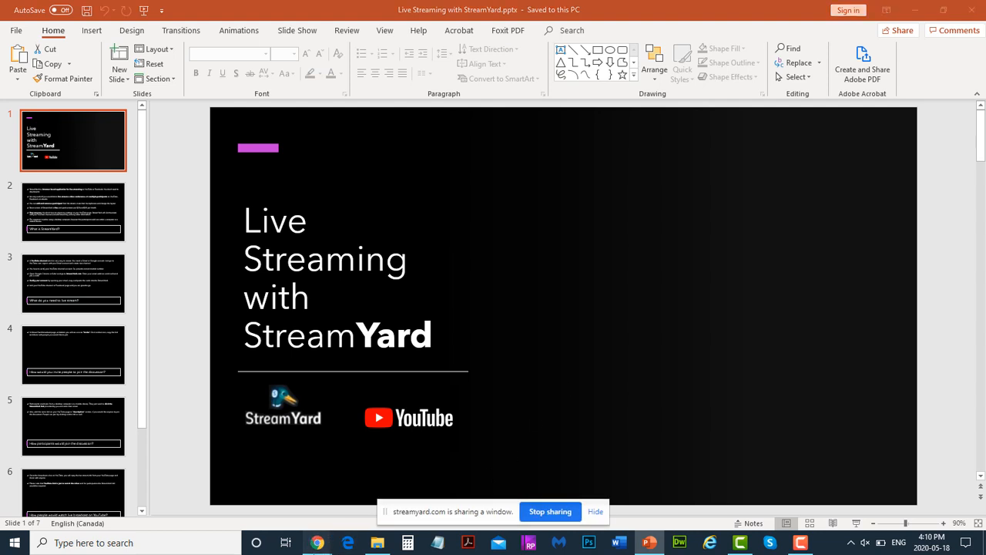
{"action": "left_click", "coordinate": [264, 509]}
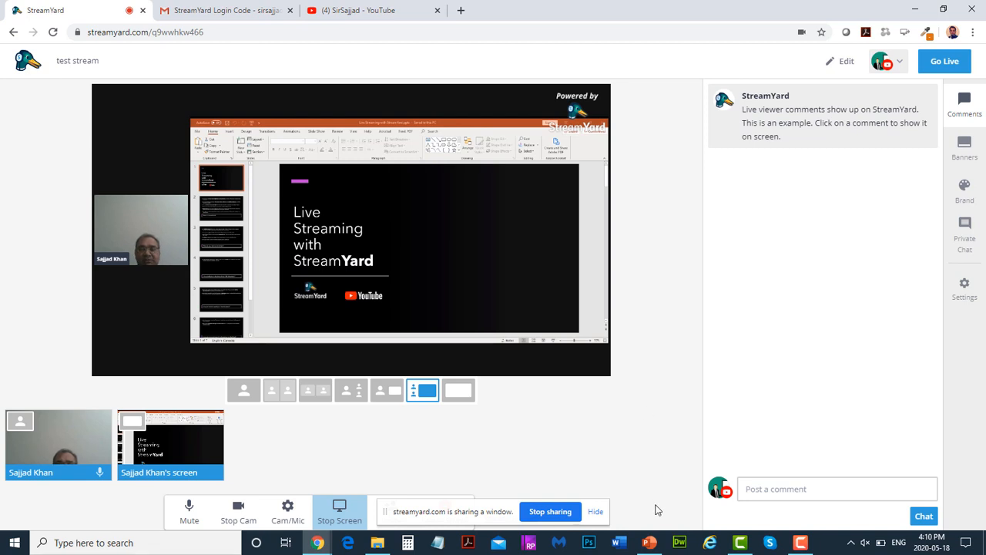
- Switch to PowerPoint, shrink its window beside the stream preview, and page back and forth through the slides, ending on slide 6
{"action": "left_click", "coordinate": [649, 542]}
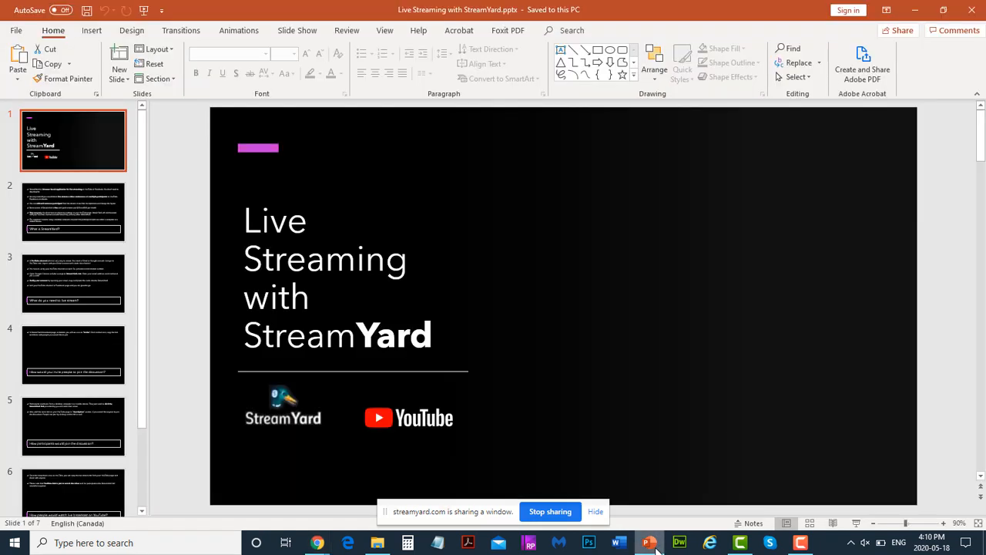
{"action": "left_click", "coordinate": [943, 10]}
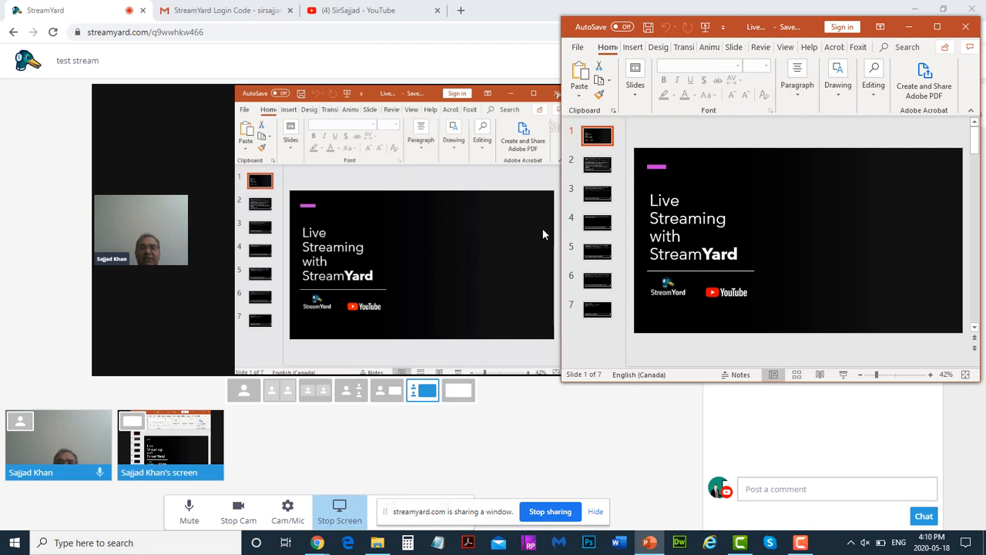
{"action": "left_click", "coordinate": [606, 173]}
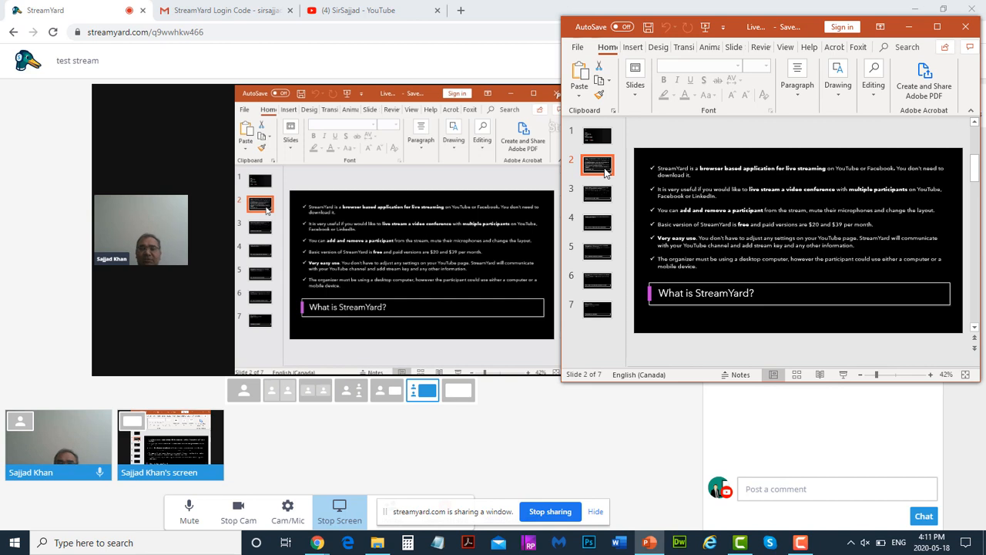
{"action": "key", "text": "Down"}
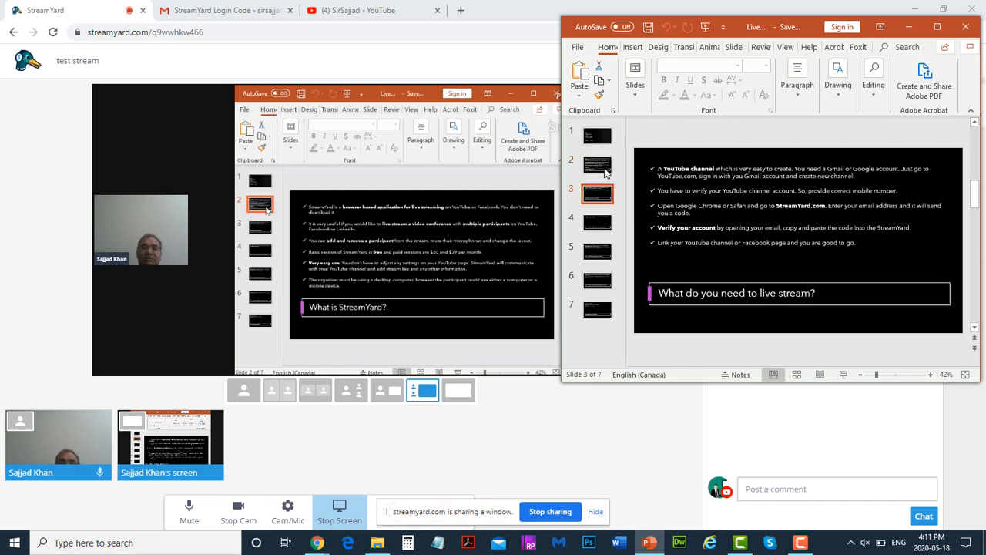
{"action": "key", "text": "Down"}
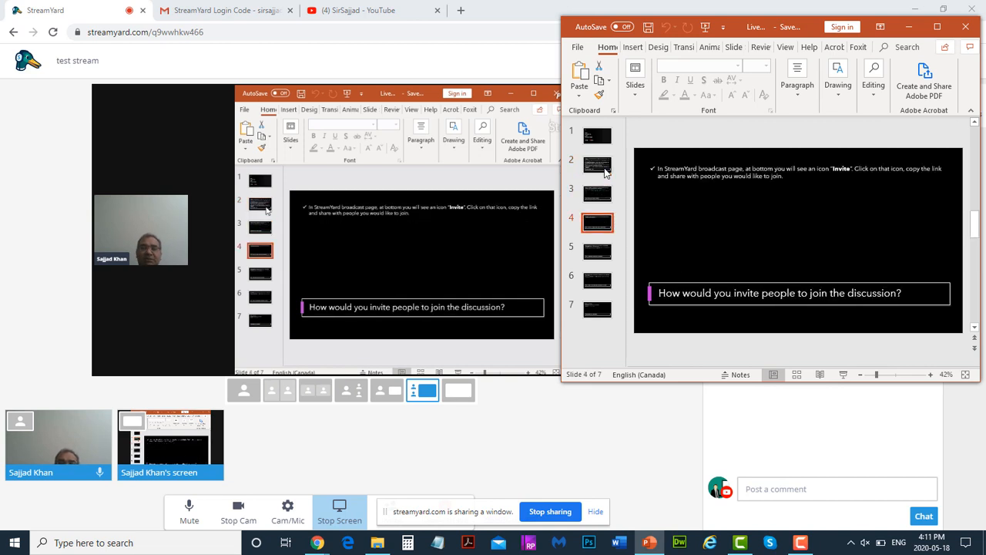
{"action": "key", "text": "Down"}
{"action": "key", "text": "Down"}
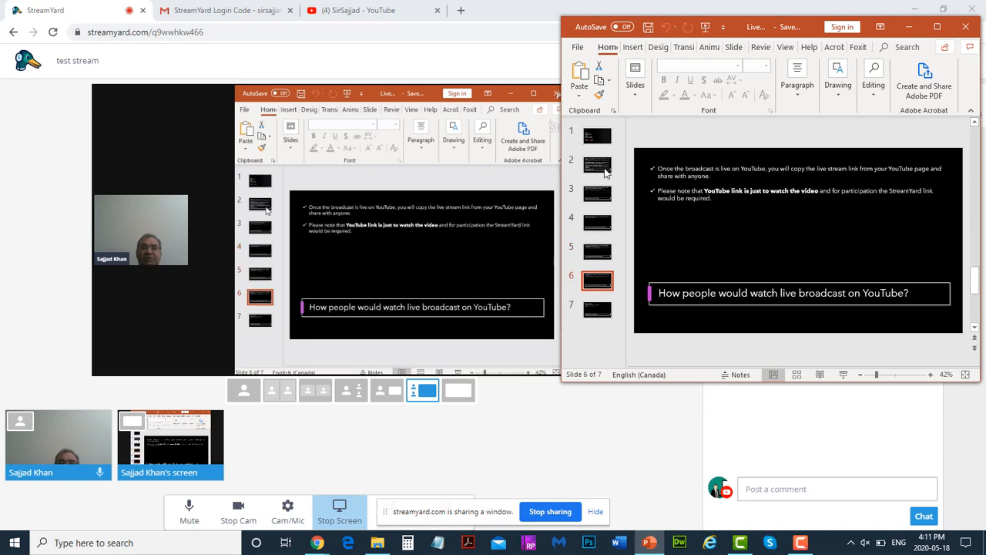
{"action": "key", "text": "Down"}
{"action": "key", "text": "Up"}
{"action": "key", "text": "Up"}
{"action": "key", "text": "Up"}
{"action": "key", "text": "Up"}
{"action": "key", "text": "Up"}
{"action": "key", "text": "Up"}
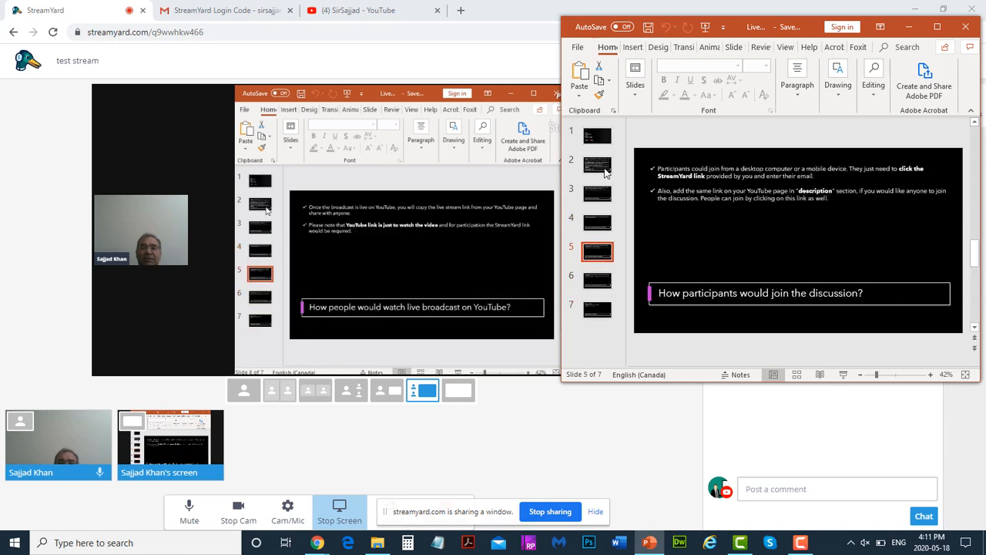
{"action": "key", "text": "Down"}
{"action": "key", "text": "Down"}
{"action": "key", "text": "Down"}
{"action": "key", "text": "Down"}
{"action": "key", "text": "Down"}
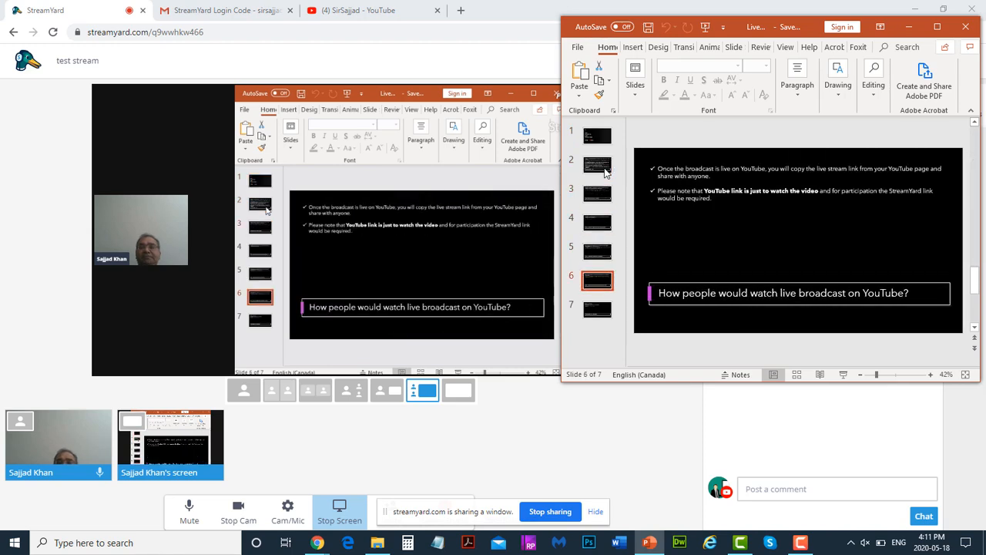
- Minimize the PowerPoint window, reopen it maximized, and return to the StreamYard studio
{"action": "left_click", "coordinate": [910, 27]}
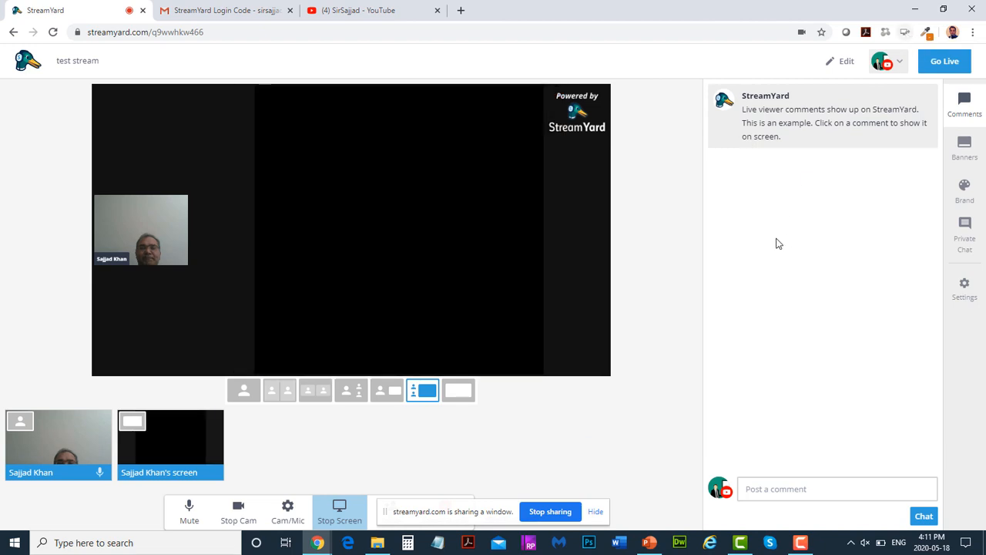
{"action": "left_click", "coordinate": [650, 542]}
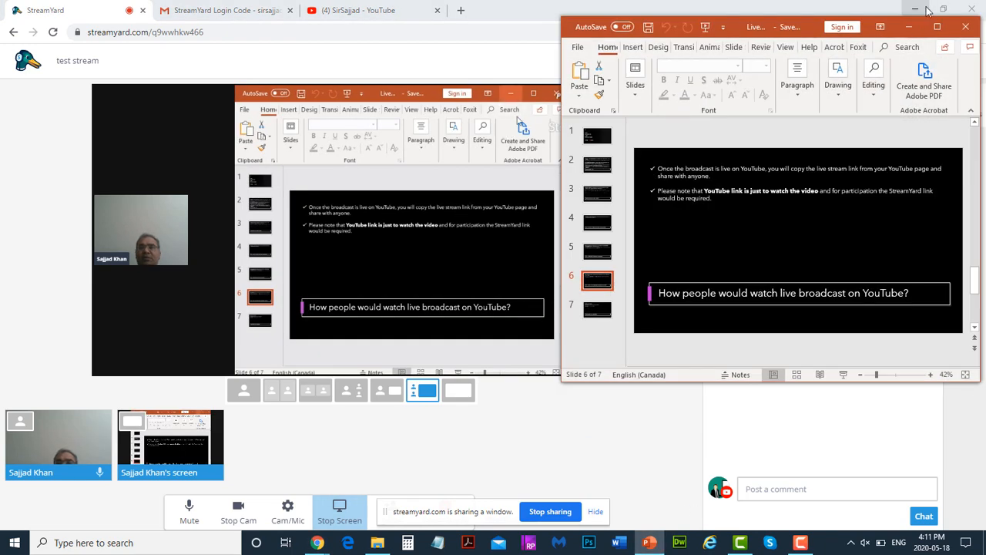
{"action": "left_click", "coordinate": [940, 27]}
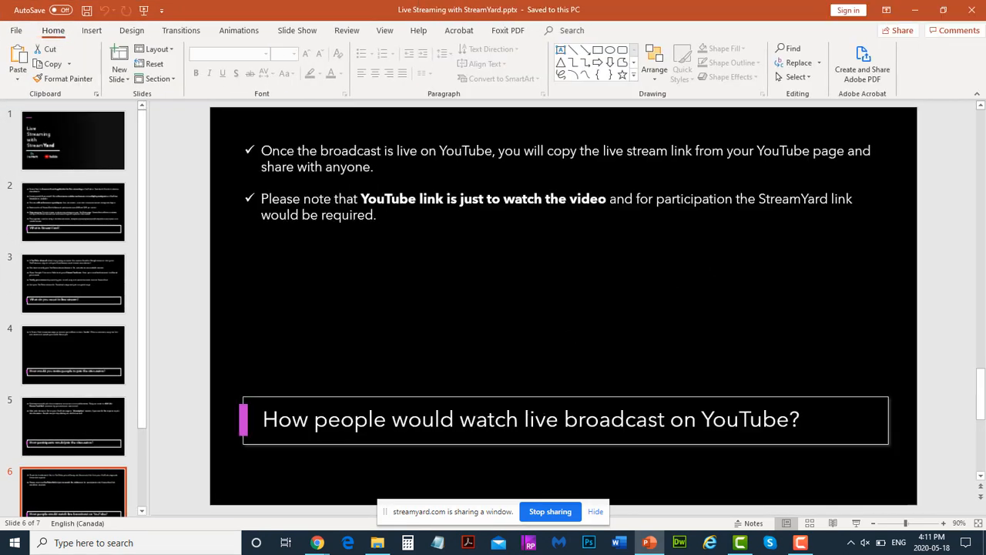
{"action": "left_click", "coordinate": [318, 545]}
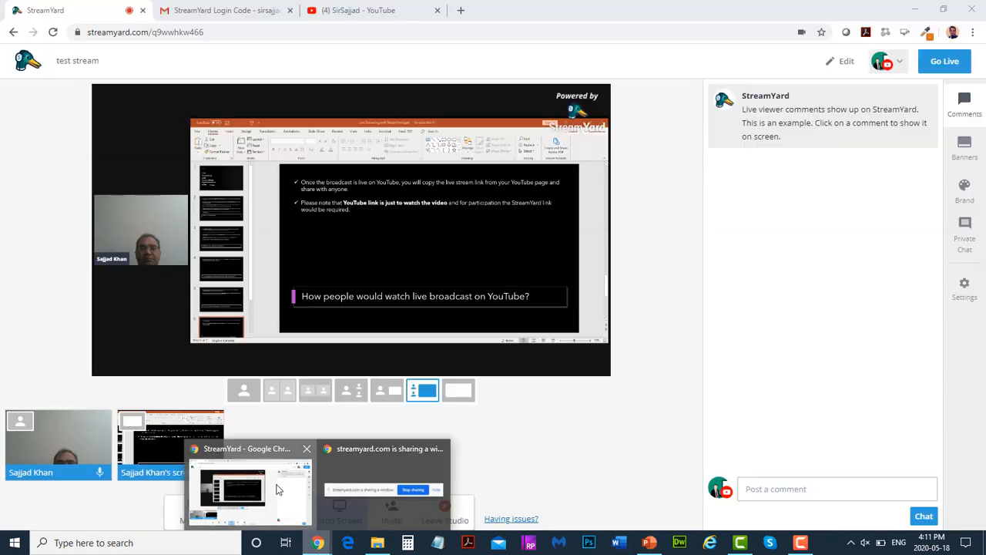
{"action": "left_click", "coordinate": [278, 491]}
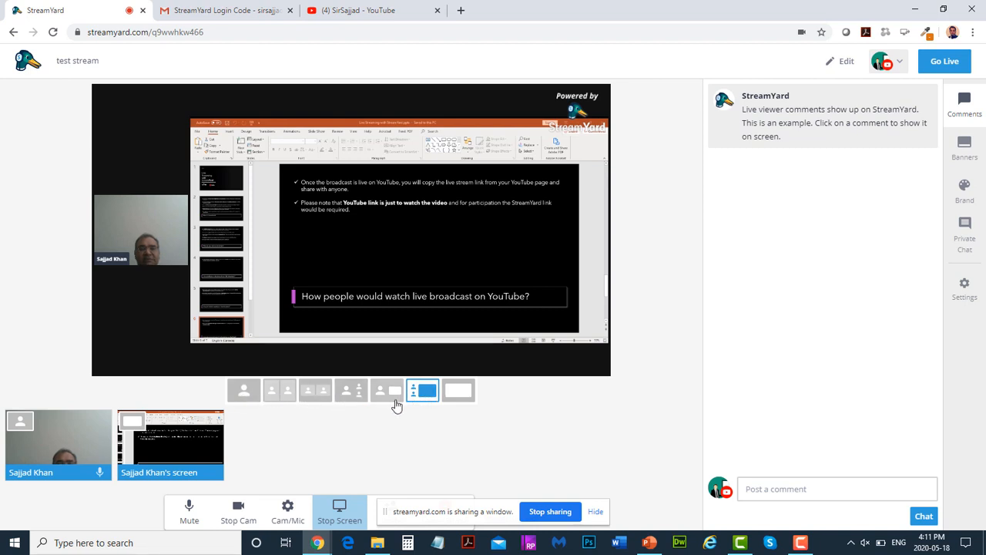
- Try the screen-only, camera-with-screen and guest layouts, ending on the layout with a small camera beside the large shared screen
{"action": "left_click", "coordinate": [462, 393]}
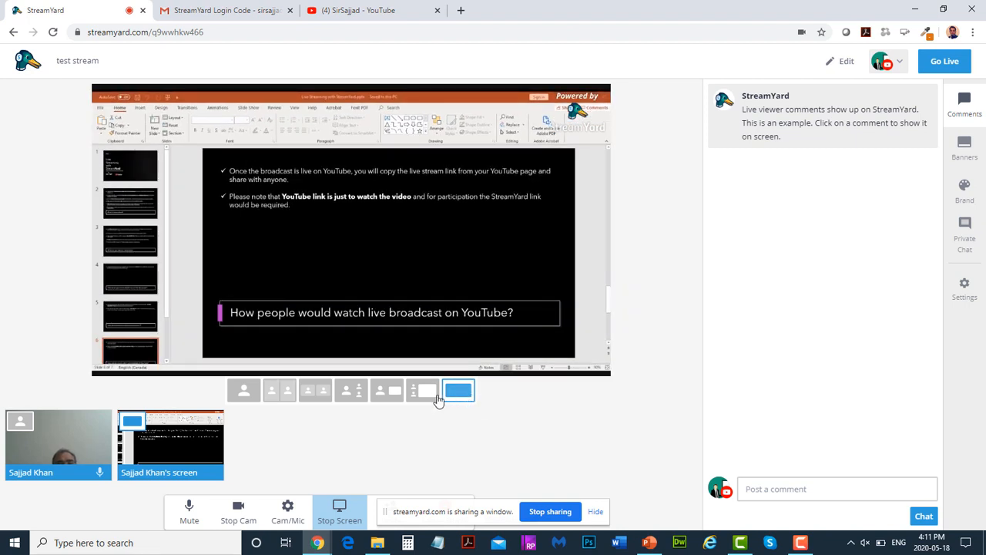
{"action": "left_click", "coordinate": [426, 393]}
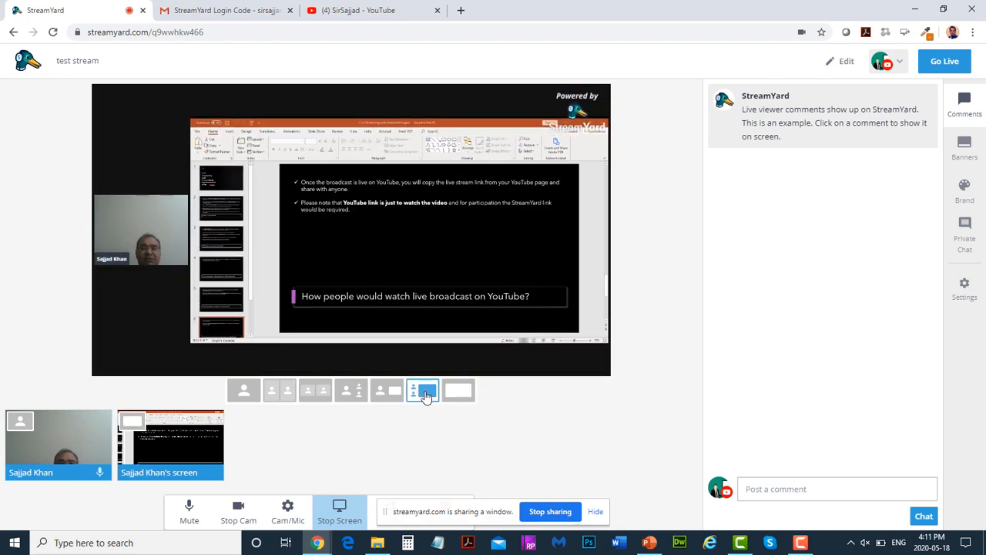
{"action": "left_click", "coordinate": [390, 393]}
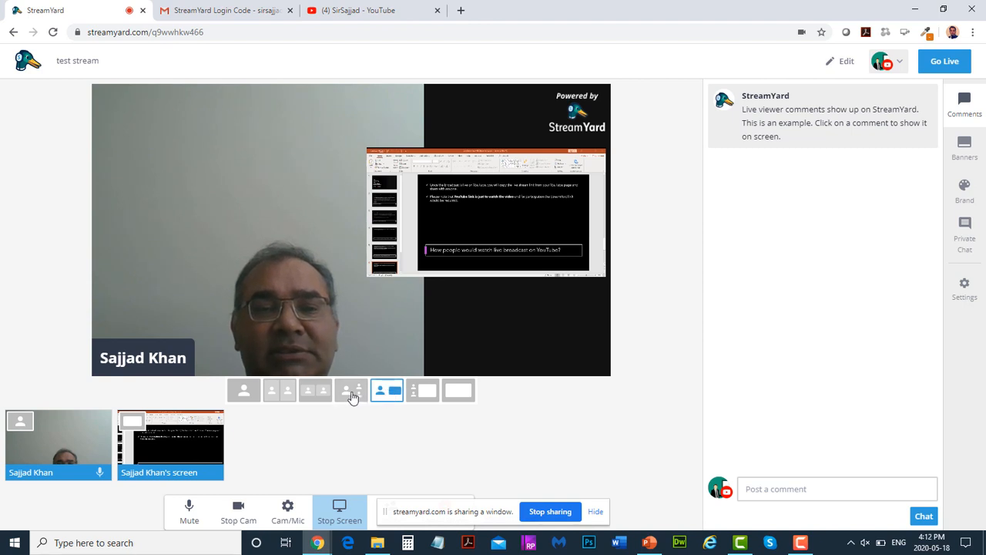
{"action": "left_click", "coordinate": [351, 394]}
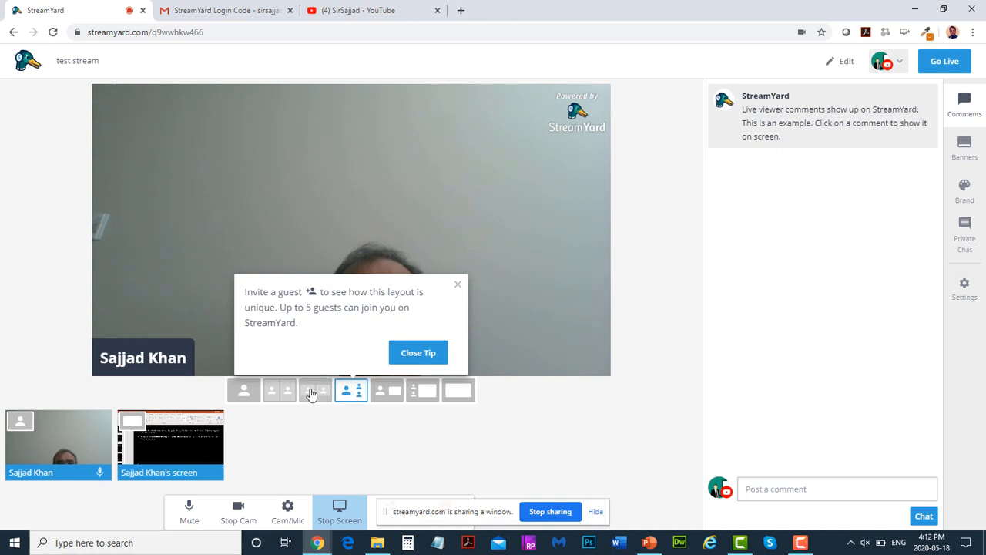
{"action": "left_click", "coordinate": [312, 394]}
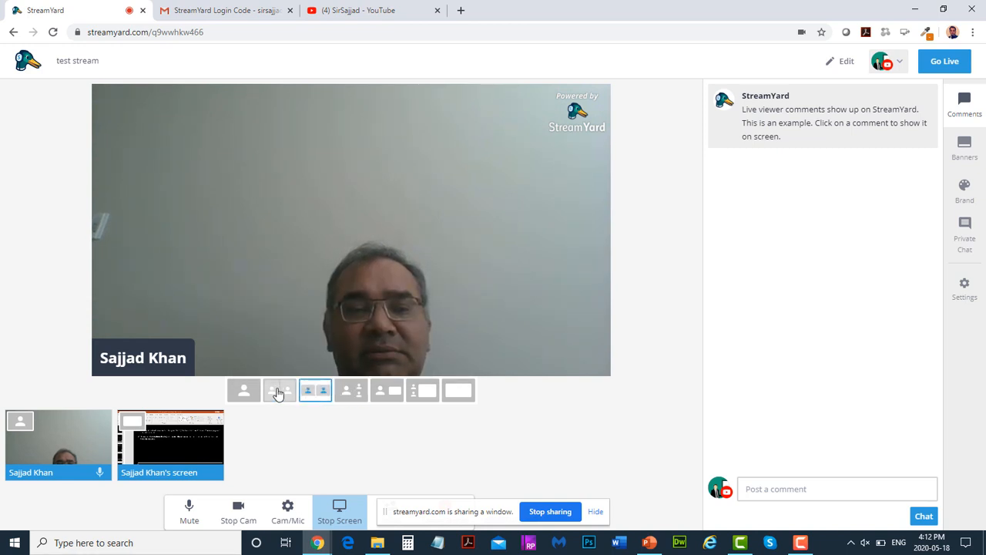
{"action": "left_click", "coordinate": [279, 393]}
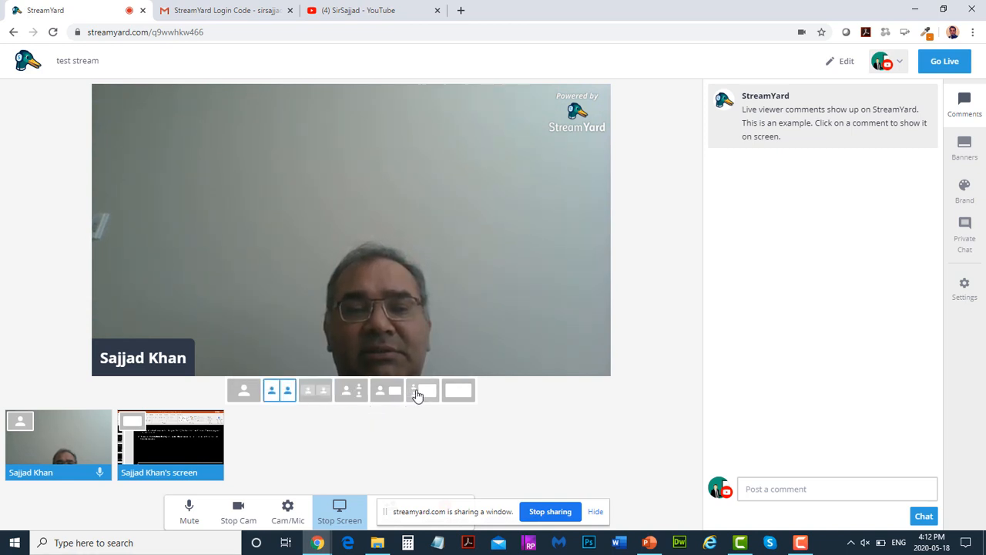
{"action": "left_click", "coordinate": [420, 393]}
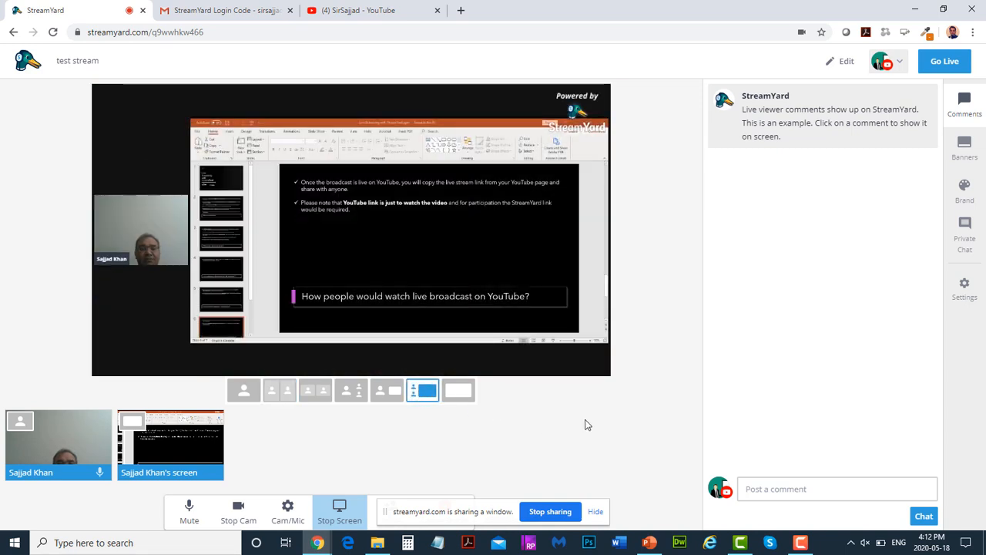
- Hide the screen-sharing notice, open the guest invitation, select its link and close the invitation
{"action": "mouse_move", "coordinate": [191, 442]}
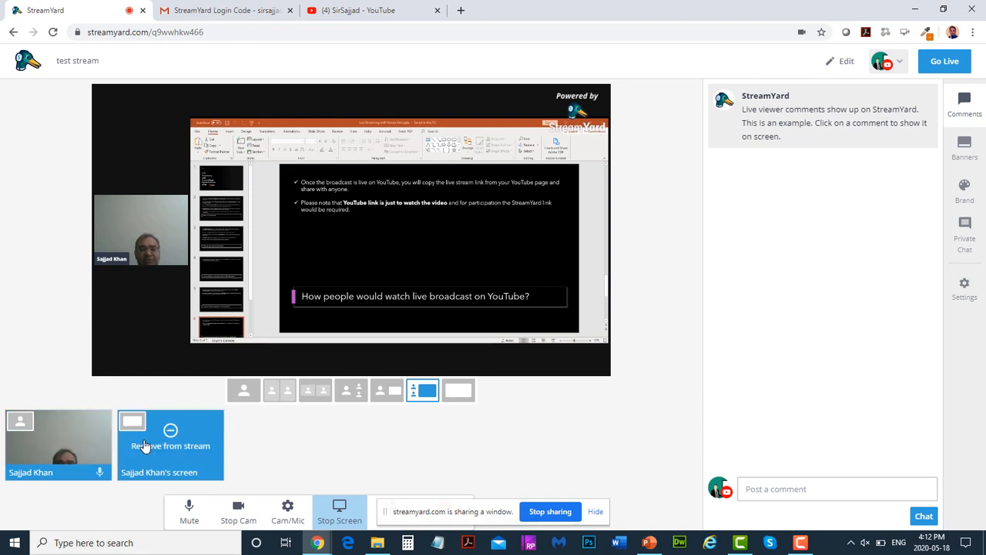
{"action": "mouse_move", "coordinate": [62, 434]}
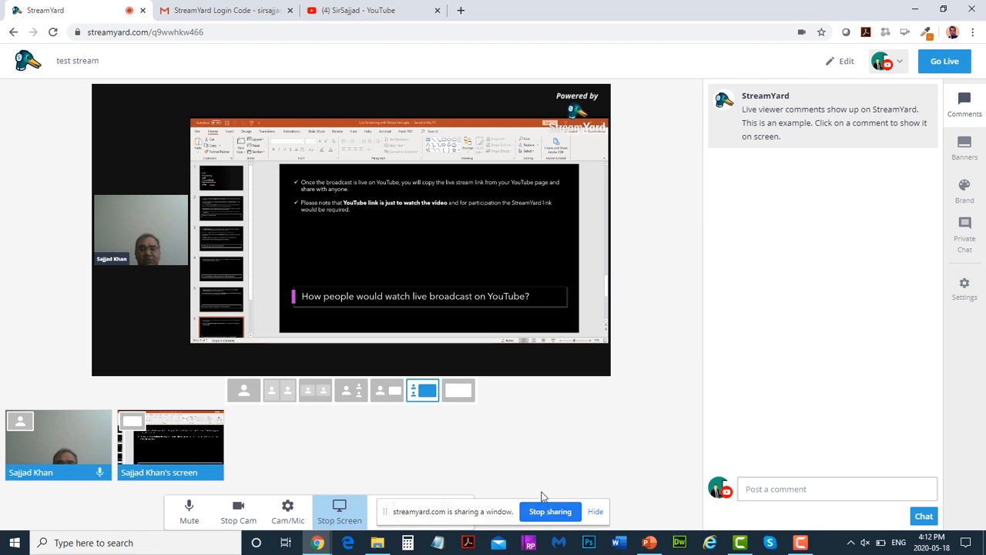
{"action": "left_click", "coordinate": [595, 513]}
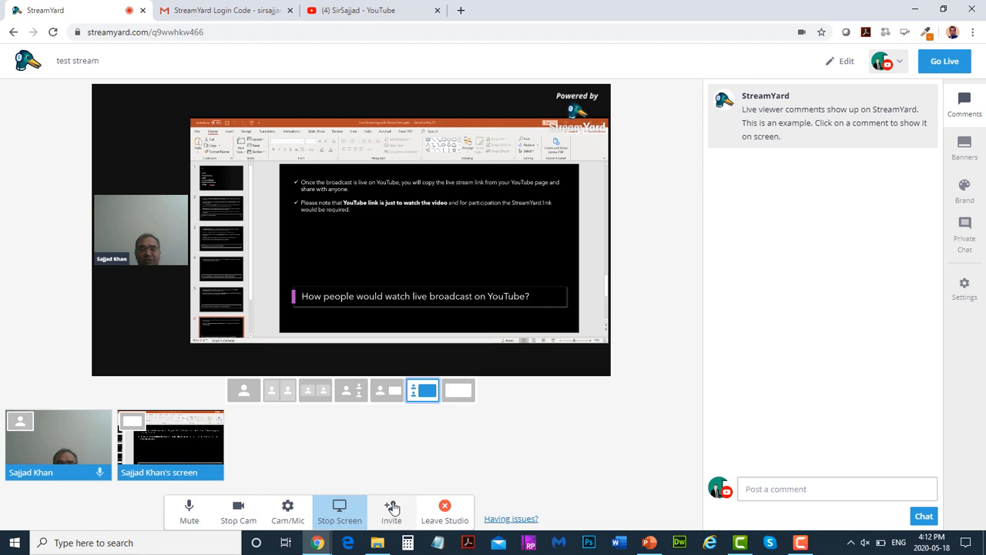
{"action": "mouse_move", "coordinate": [393, 548]}
{"action": "left_click", "coordinate": [391, 512]}
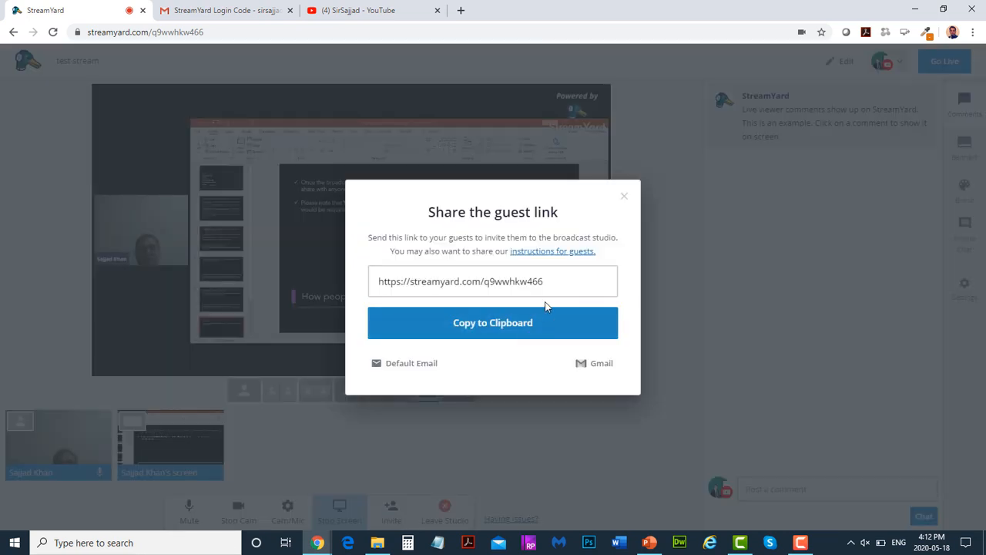
{"action": "left_click", "coordinate": [575, 281]}
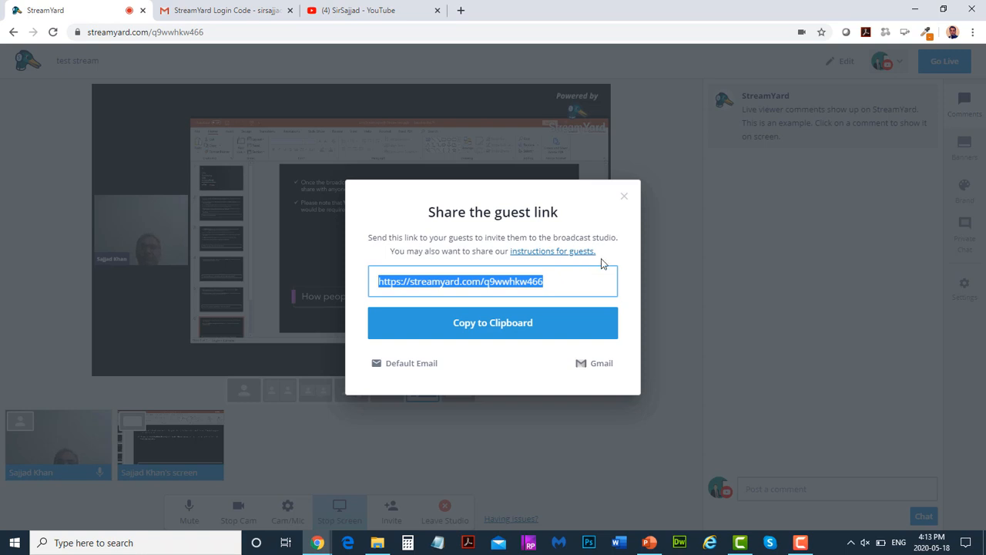
{"action": "left_click", "coordinate": [625, 198]}
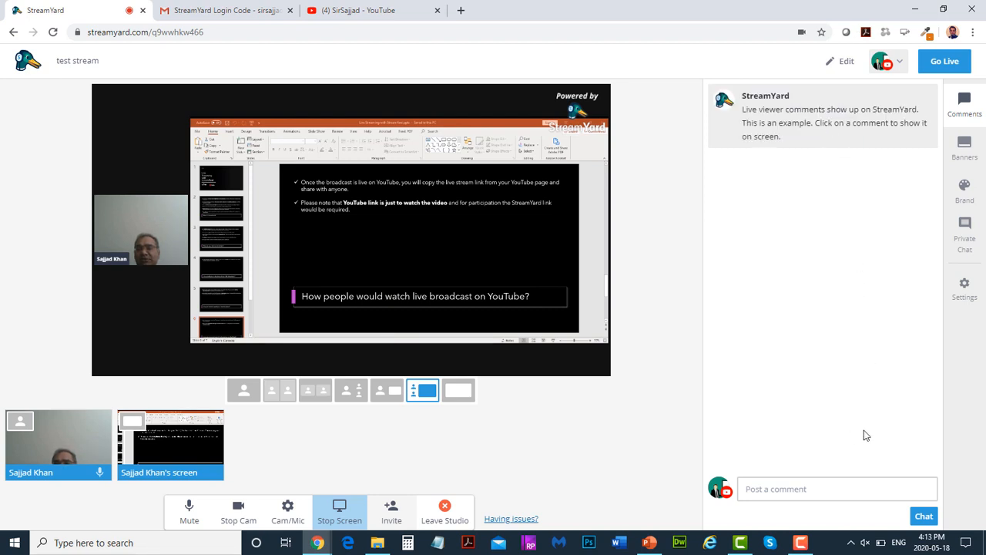
- Go live with the test stream on the connected YouTube channel
{"action": "left_click", "coordinate": [947, 61]}
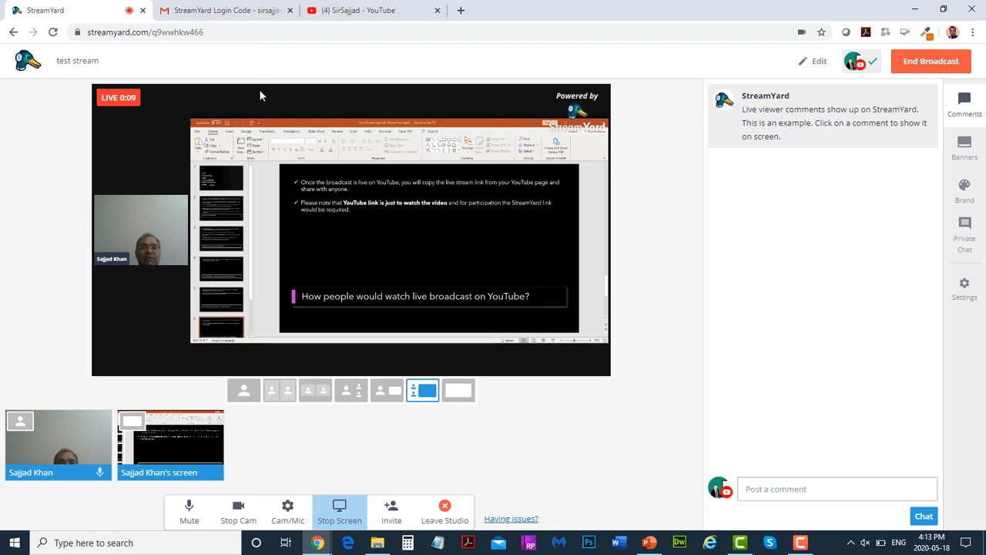
- Switch to YouTube, reload the channel page and open the live test stream from the channel's own videos
{"action": "left_click", "coordinate": [365, 7]}
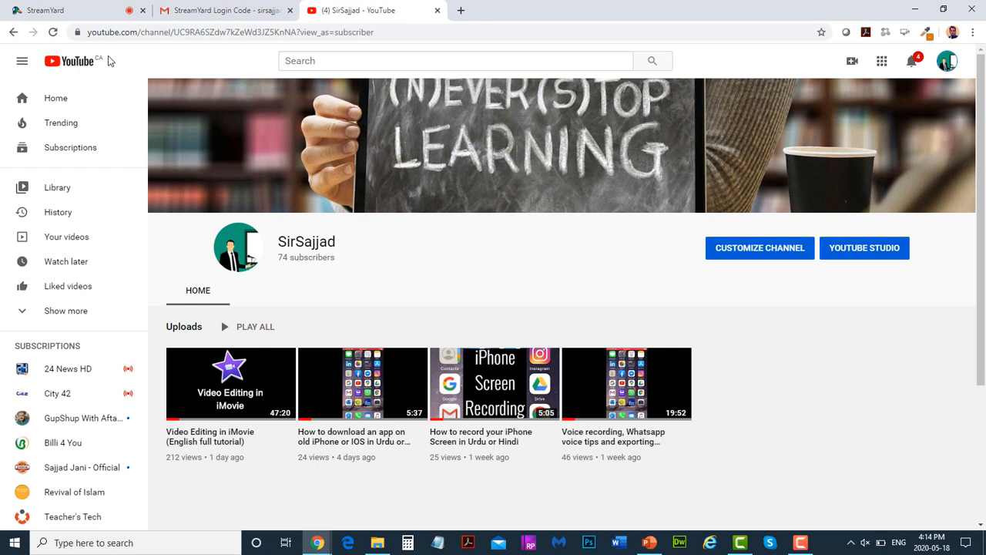
{"action": "left_click", "coordinate": [52, 33]}
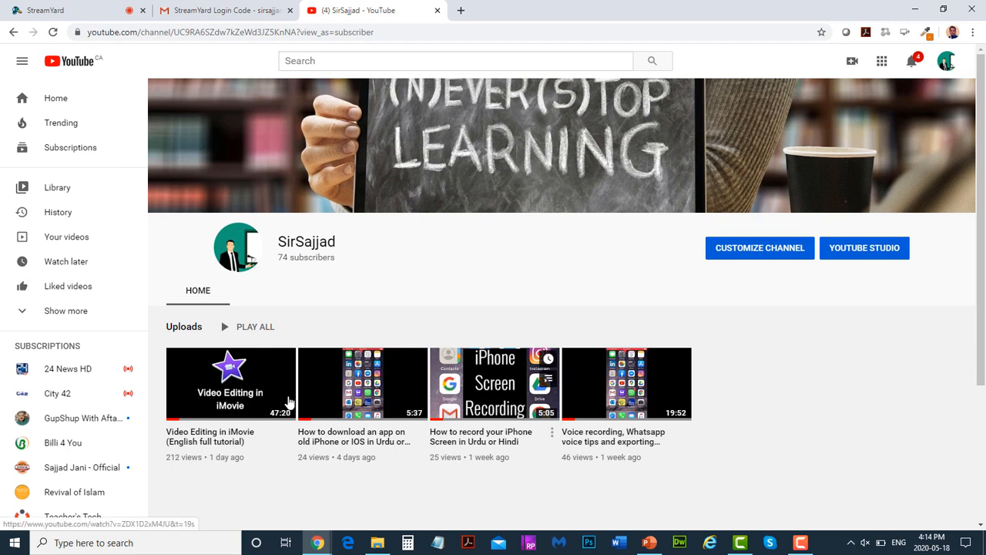
{"action": "left_click", "coordinate": [64, 241]}
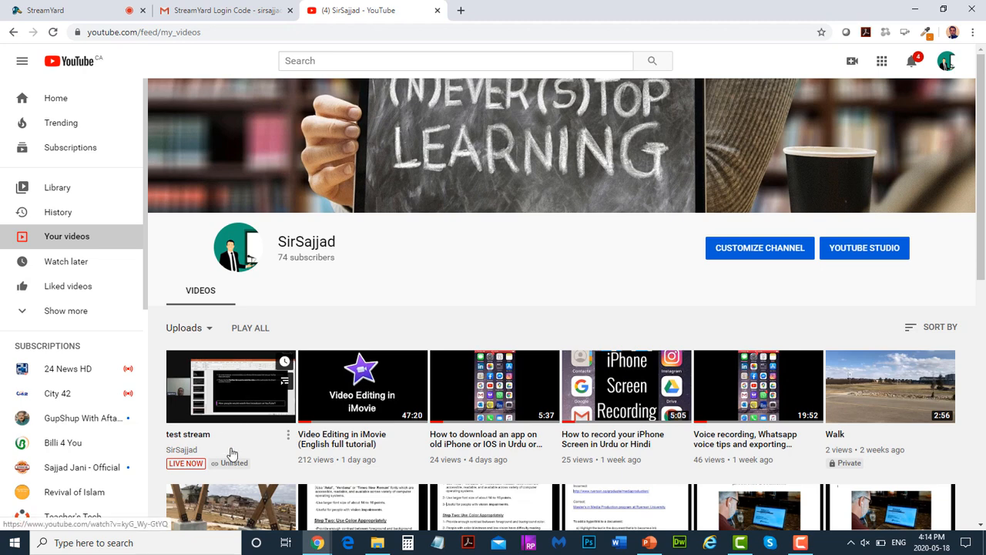
{"action": "left_click", "coordinate": [238, 377]}
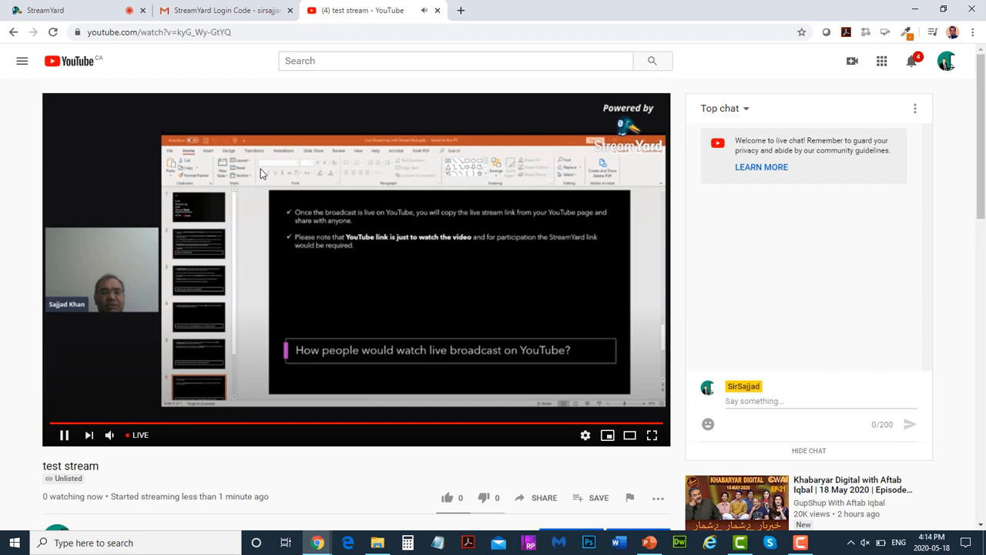
- Mute the presenter's microphone in the StreamYard studio and return to the YouTube watch page of the test stream
{"action": "left_click", "coordinate": [91, 10]}
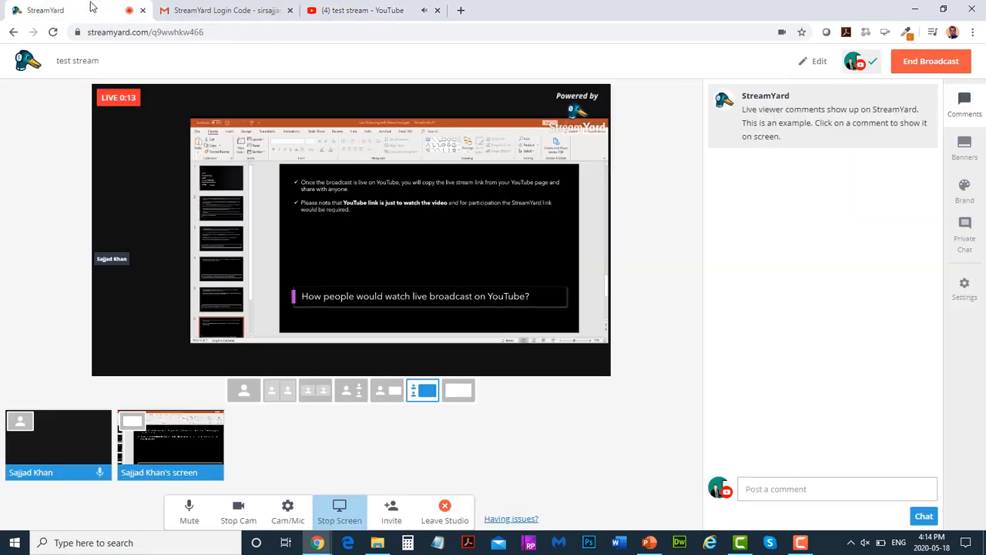
{"action": "left_click", "coordinate": [101, 474]}
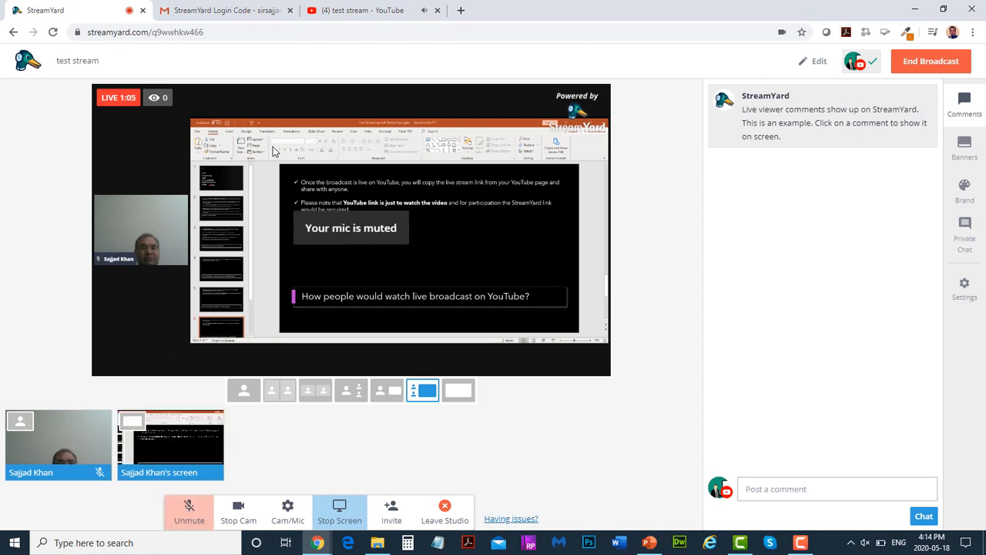
{"action": "left_click", "coordinate": [356, 9]}
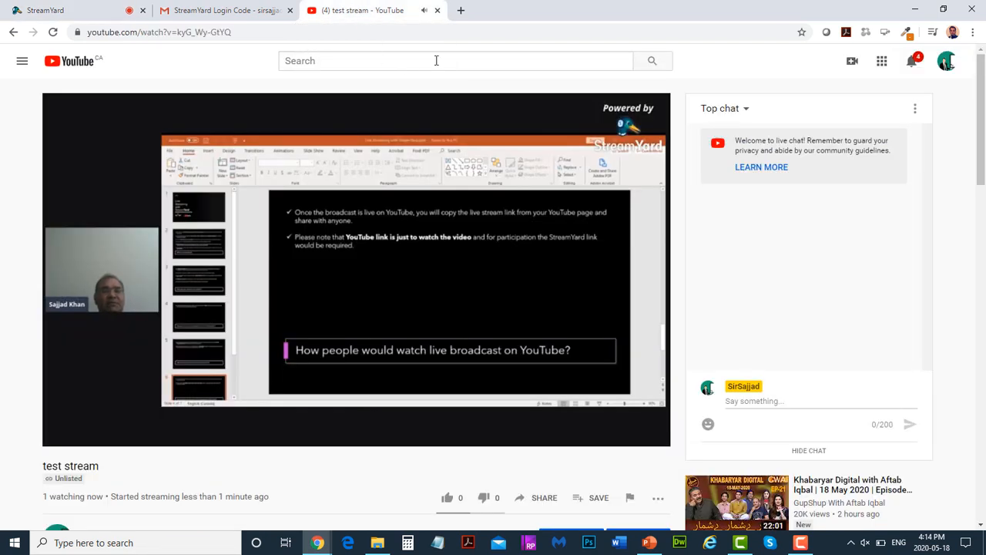
- Compare the test stream's YouTube watch page with the StreamYard studio, examining the video, comments area and live chat
{"action": "mouse_move", "coordinate": [494, 166]}
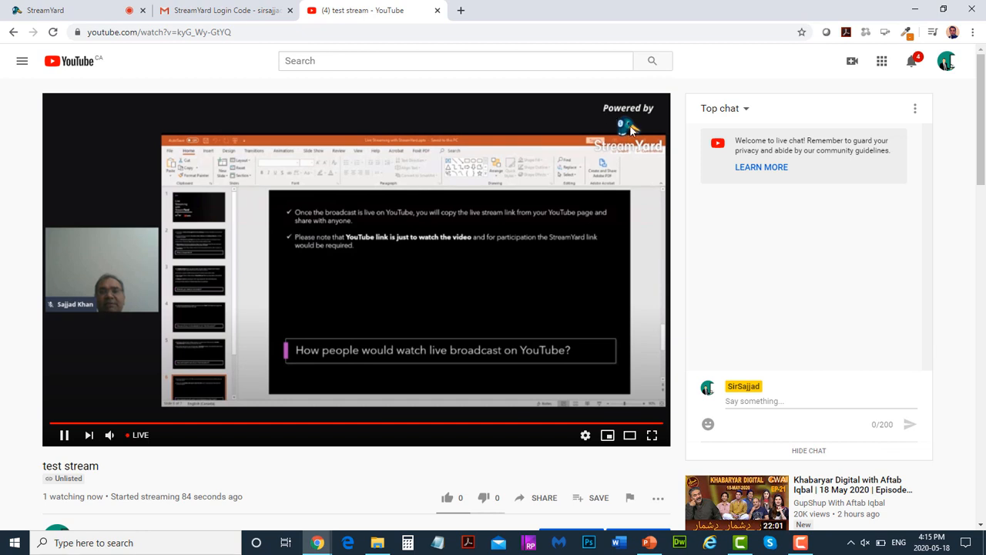
{"action": "left_click", "coordinate": [85, 14]}
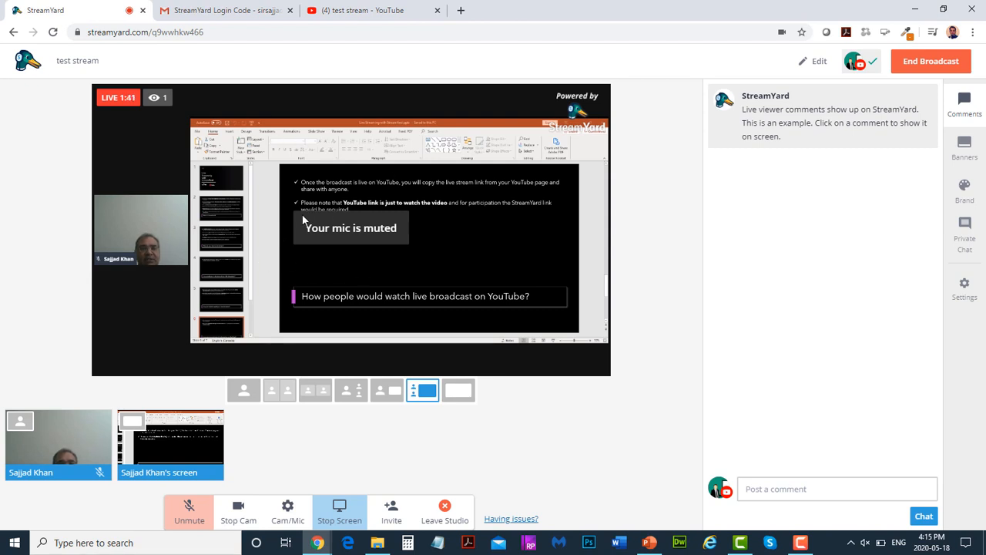
{"action": "left_click", "coordinate": [341, 13]}
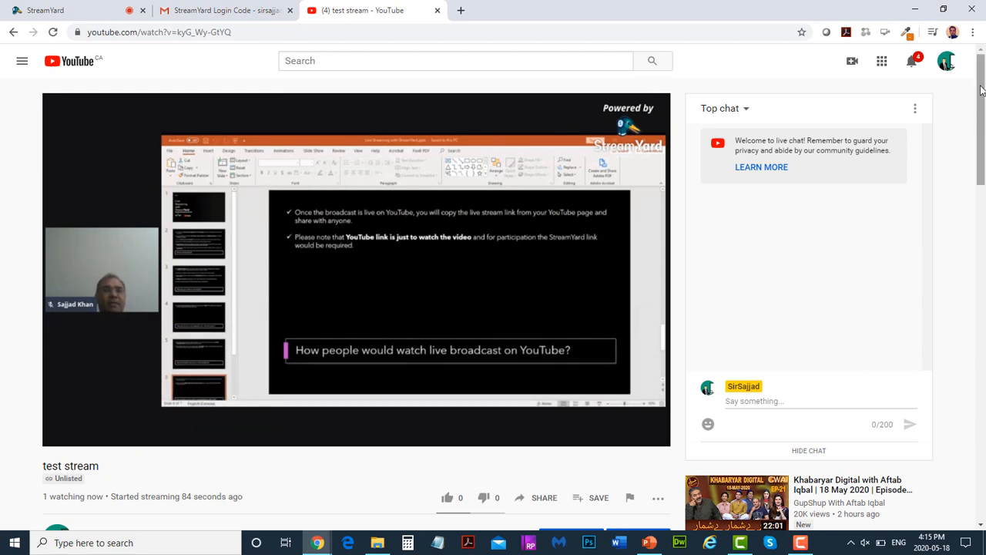
{"action": "mouse_move", "coordinate": [982, 91]}
{"action": "left_mouse_down"}
{"action": "mouse_move", "coordinate": [983, 151]}
{"action": "mouse_move", "coordinate": [969, 89]}
{"action": "left_mouse_up"}
{"action": "scroll", "coordinate": [982, 116], "scroll_direction": "down", "scroll_amount": 3}
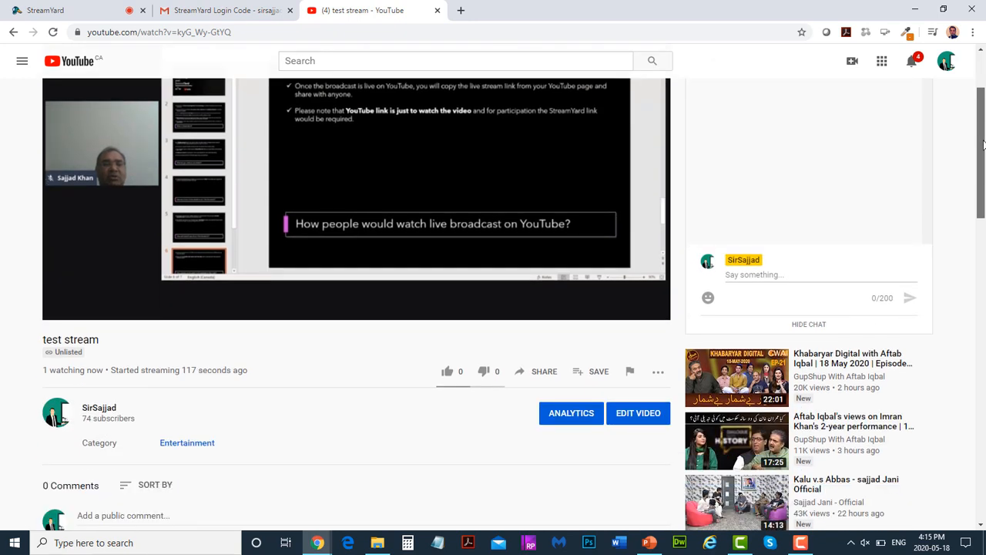
{"action": "scroll", "coordinate": [981, 129], "scroll_direction": "up", "scroll_amount": 3}
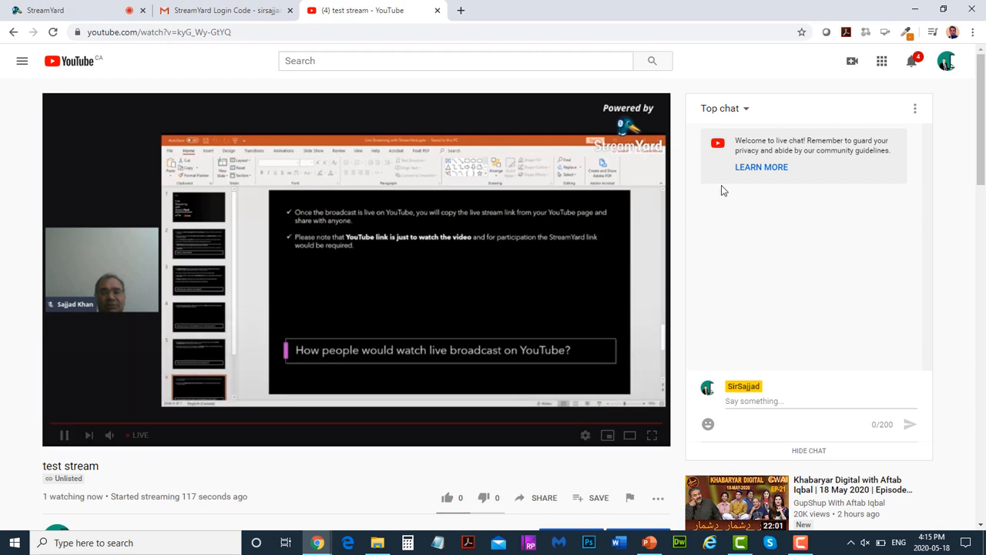
{"action": "left_click", "coordinate": [67, 7]}
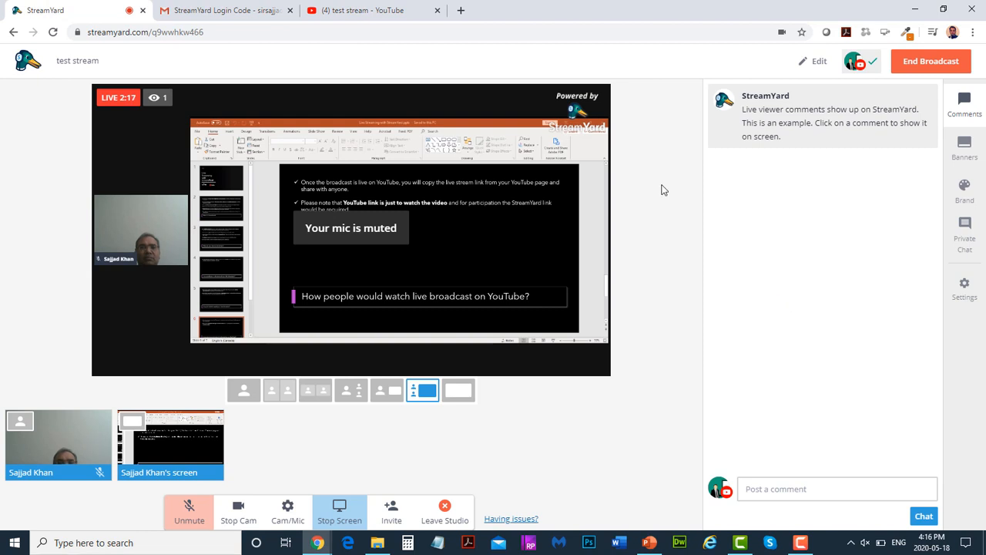
- Select the full web address of the test stream on YouTube, view its sharing options and short link, and close them
{"action": "left_click", "coordinate": [324, 7]}
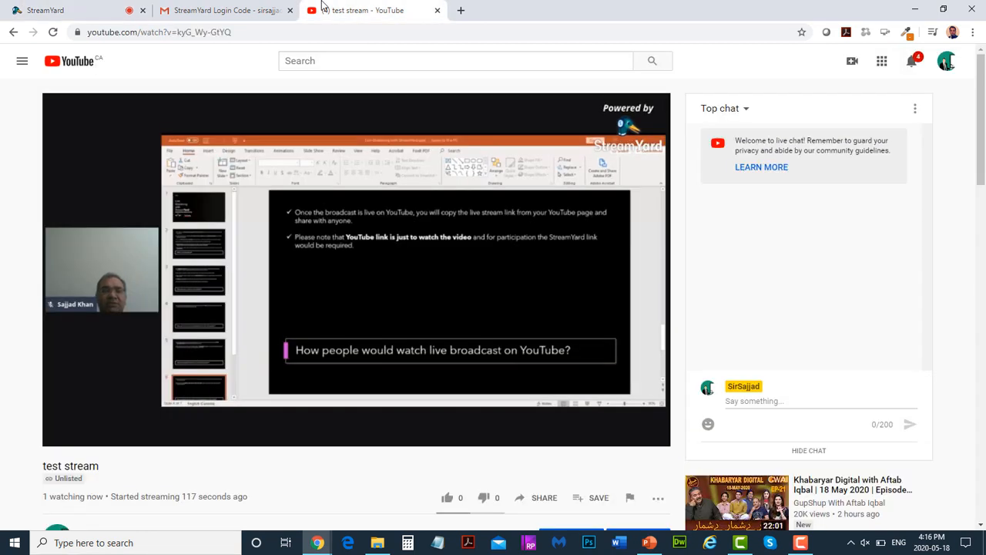
{"action": "double_click", "coordinate": [280, 33]}
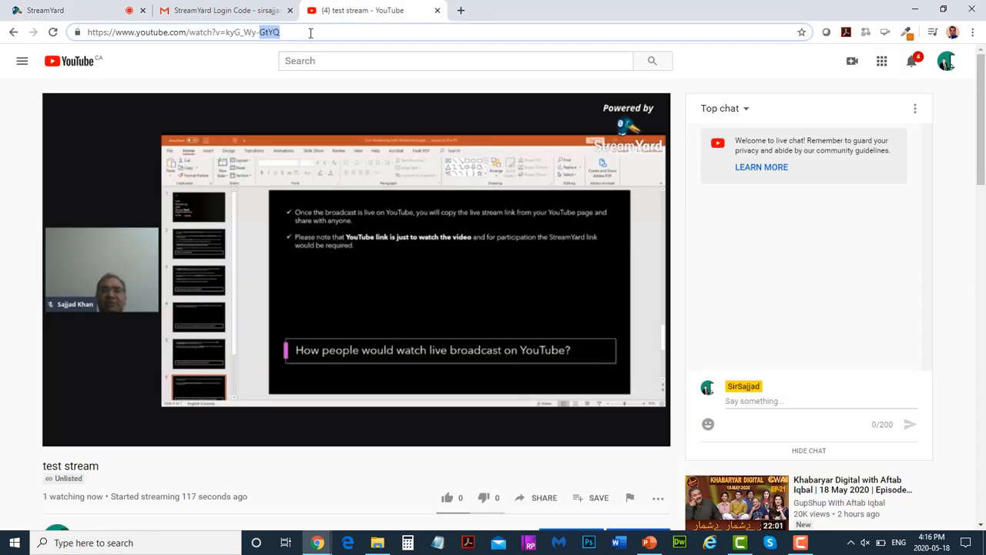
{"action": "triple_click", "coordinate": [340, 31]}
{"action": "double_click", "coordinate": [339, 31]}
{"action": "double_click", "coordinate": [340, 31]}
{"action": "triple_click", "coordinate": [340, 30]}
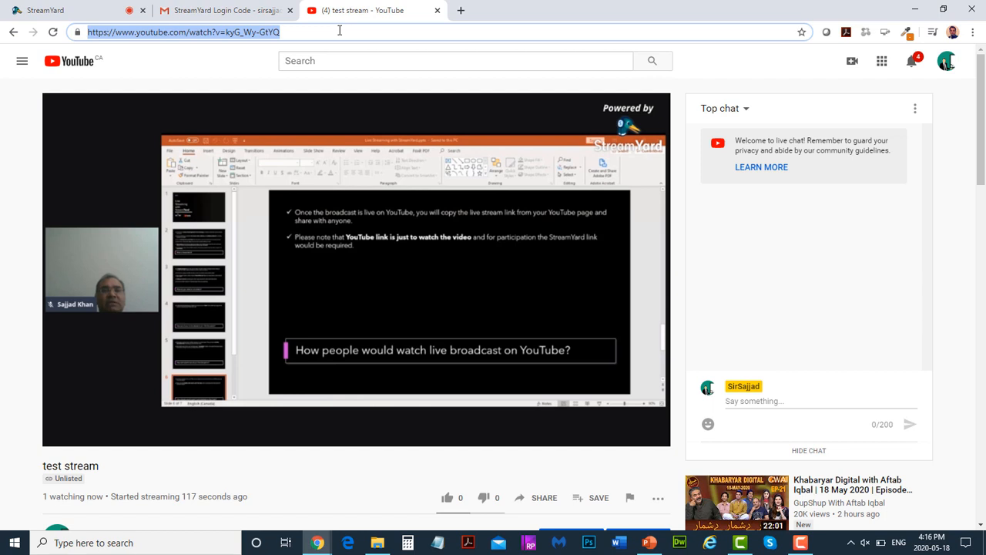
{"action": "left_click", "coordinate": [543, 499]}
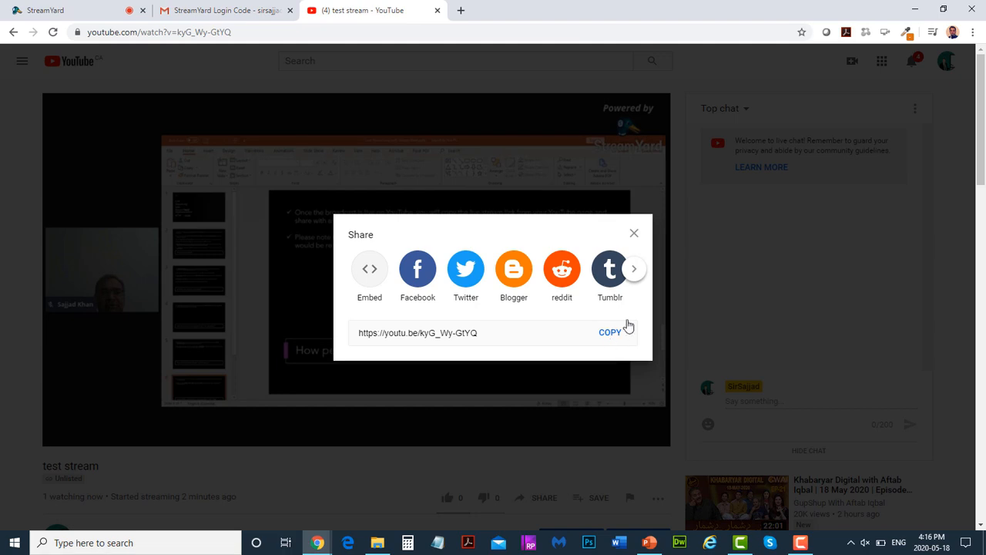
{"action": "left_click", "coordinate": [635, 235]}
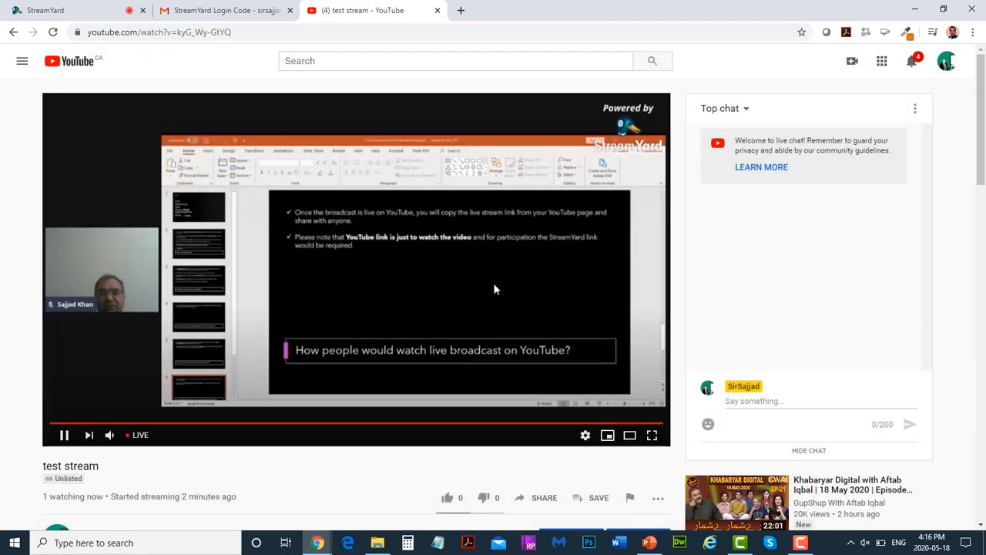
- End the test stream broadcast in the StreamYard studio and dismiss the feedback question
{"action": "left_click", "coordinate": [73, 10]}
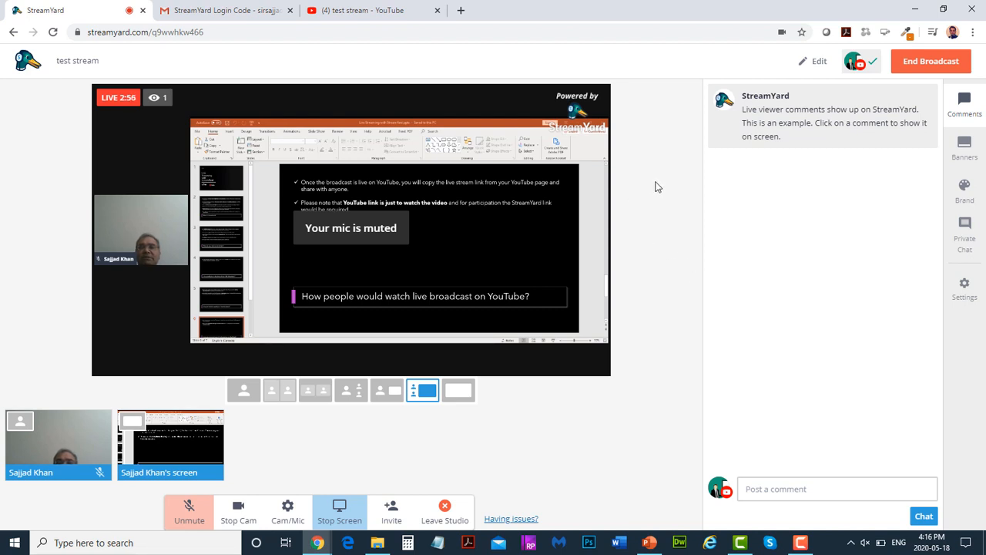
{"action": "left_click", "coordinate": [947, 67]}
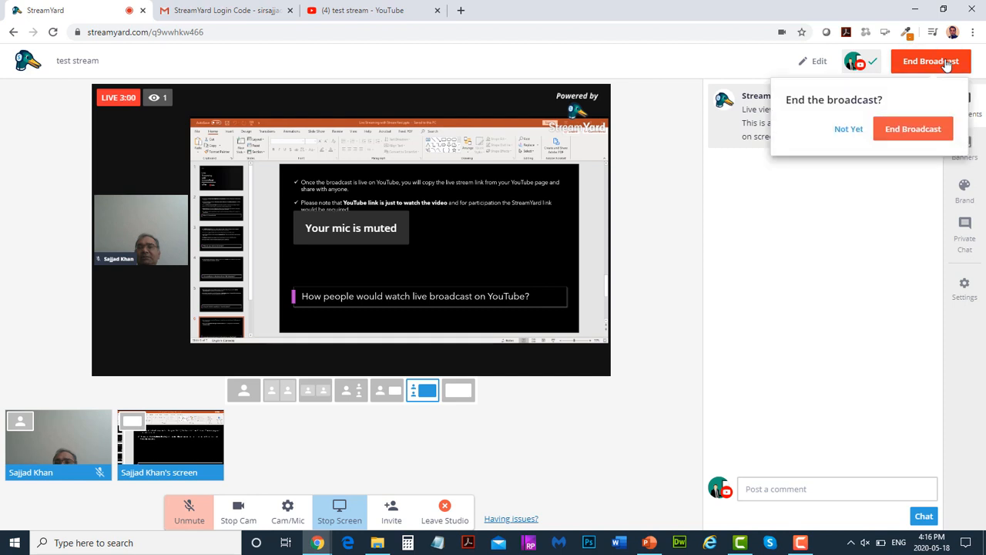
{"action": "left_click", "coordinate": [924, 131]}
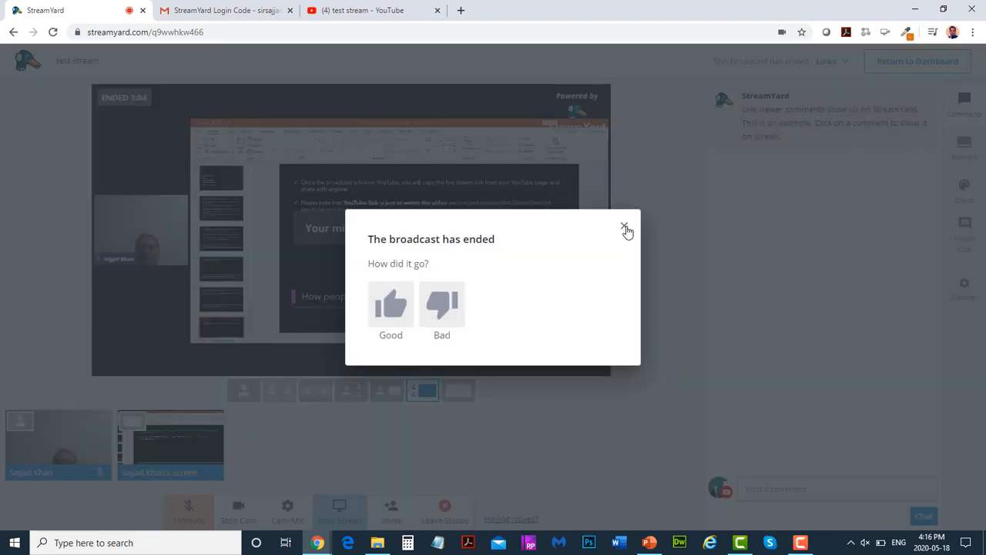
{"action": "left_click", "coordinate": [625, 228]}
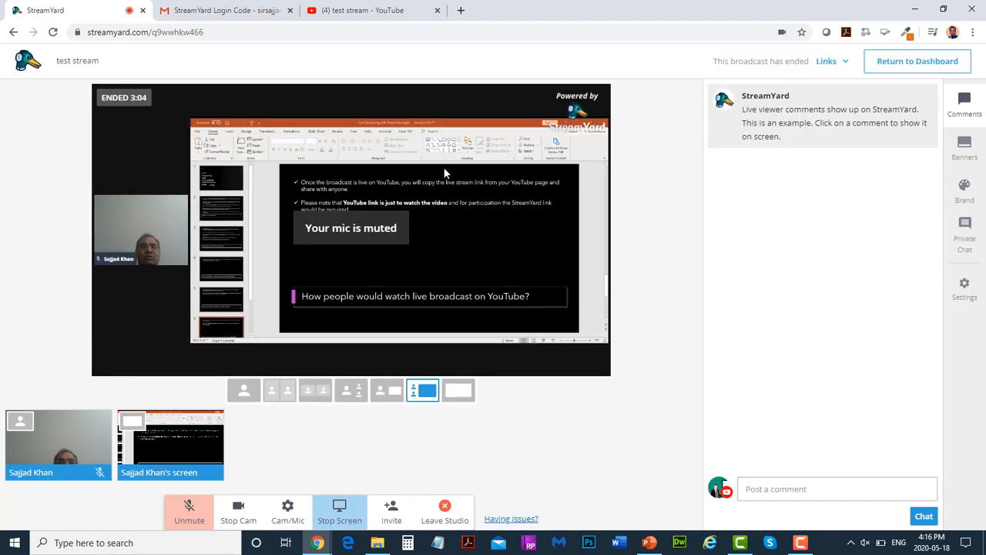
- Switch to YouTube and go back from the test stream's watch page to the channel's video list
{"action": "left_click", "coordinate": [344, 9]}
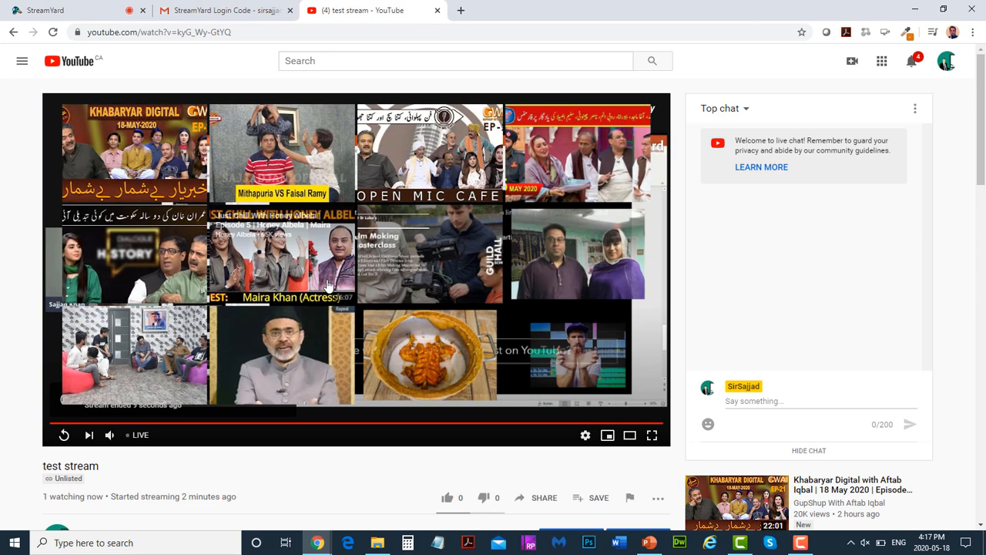
{"action": "left_click", "coordinate": [12, 34]}
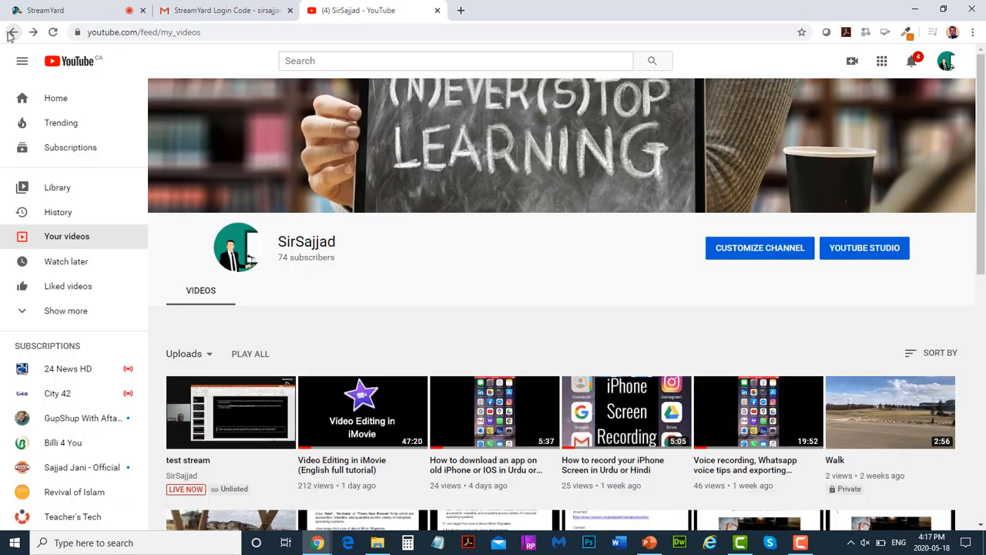